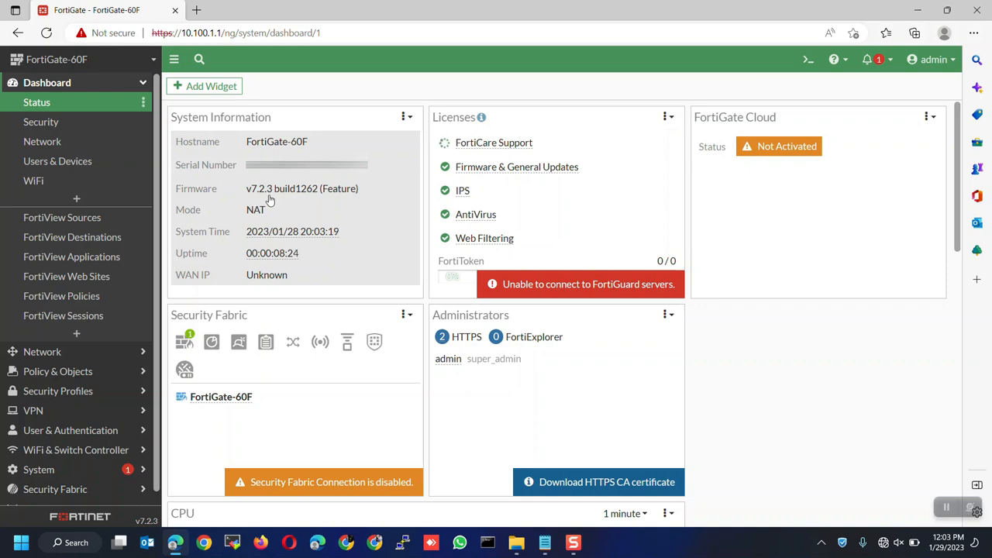
Step: Go to Network > Interfaces, select wan1 and expand the Create New menu
left_click(107, 354)
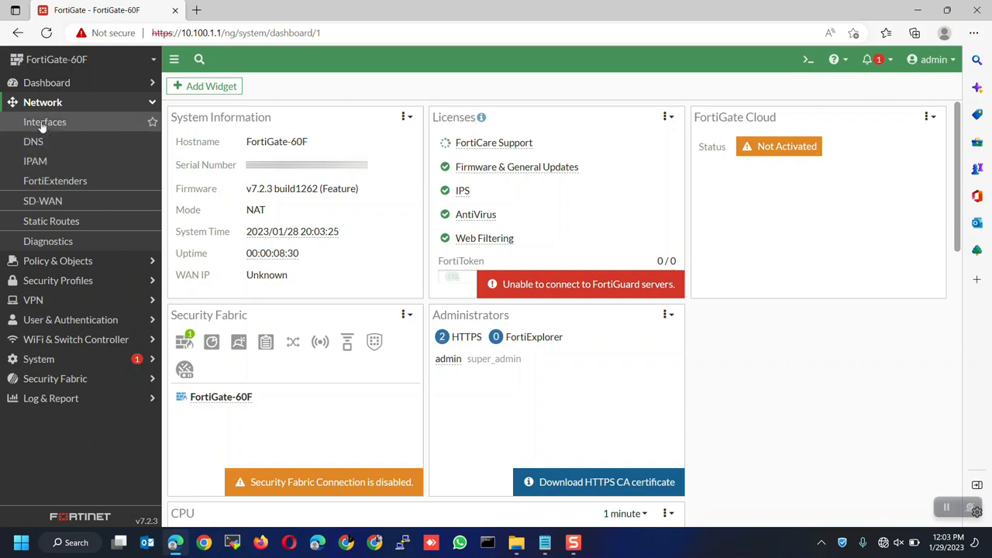
left_click(53, 127)
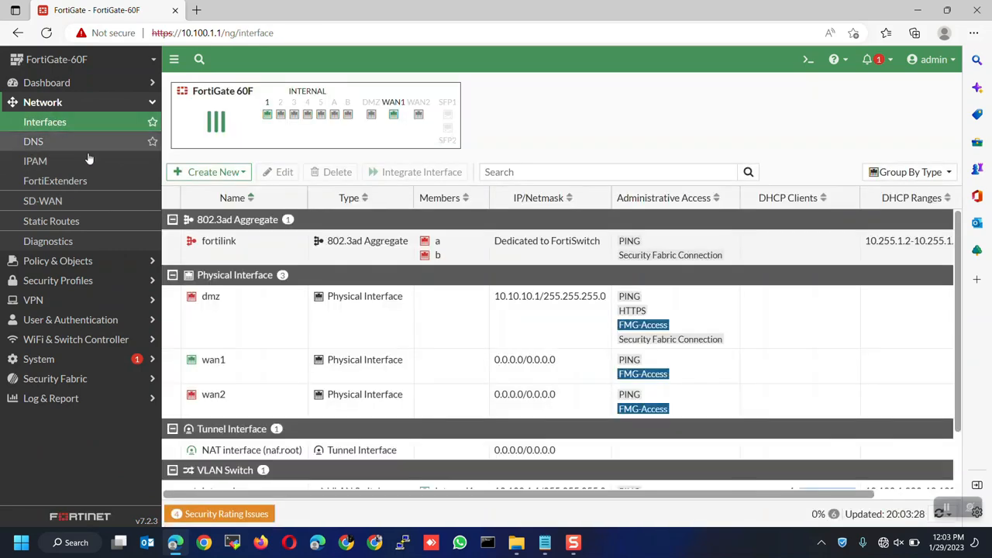
scroll(310, 388, "down", 1)
left_click(385, 443)
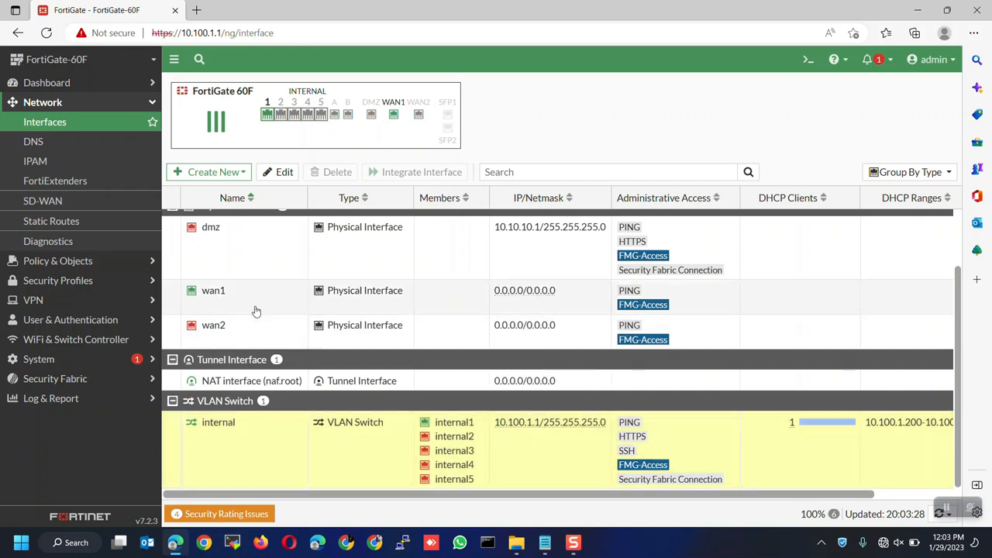
left_click(256, 311)
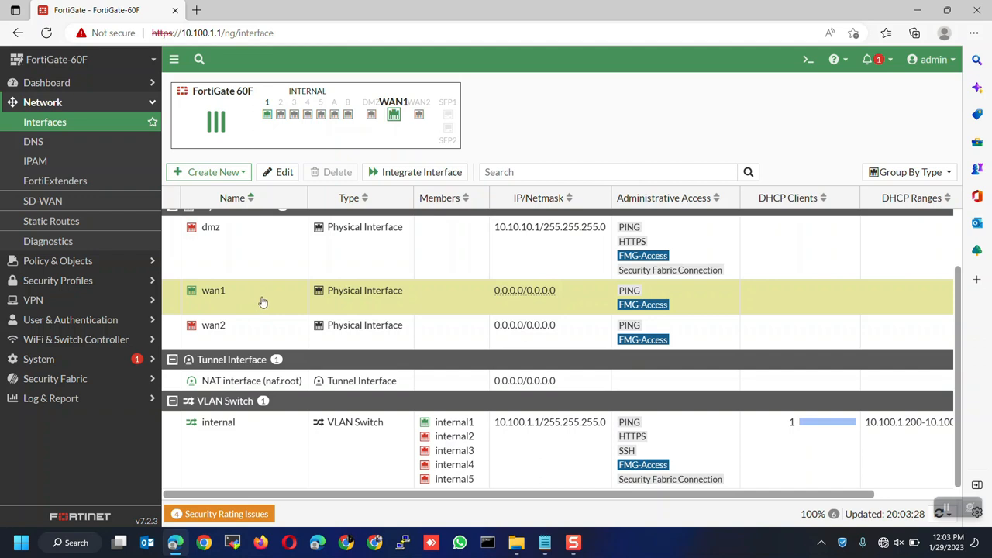
left_click(214, 175)
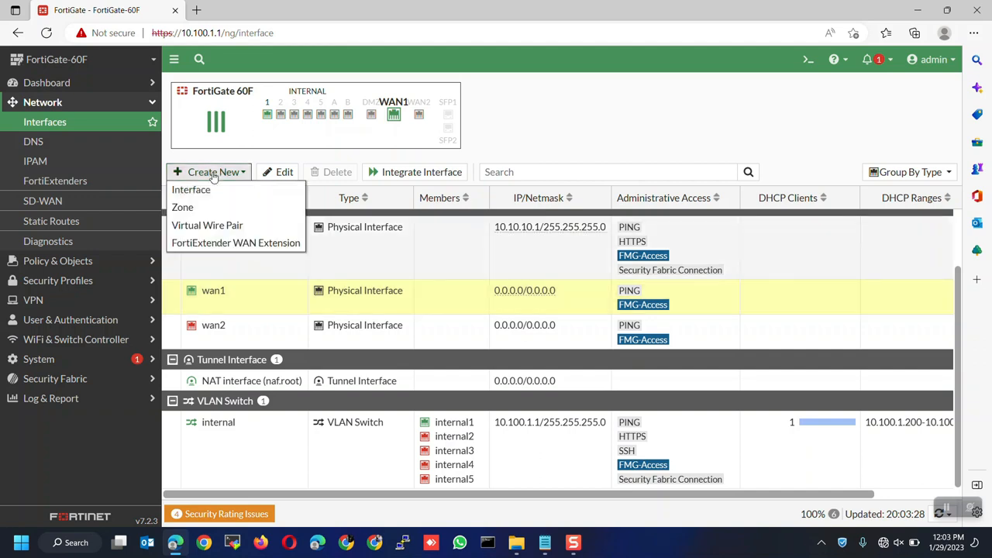
Step: Create a new interface named MY-ISP with alias WAN and type VLAN
left_click(200, 191)
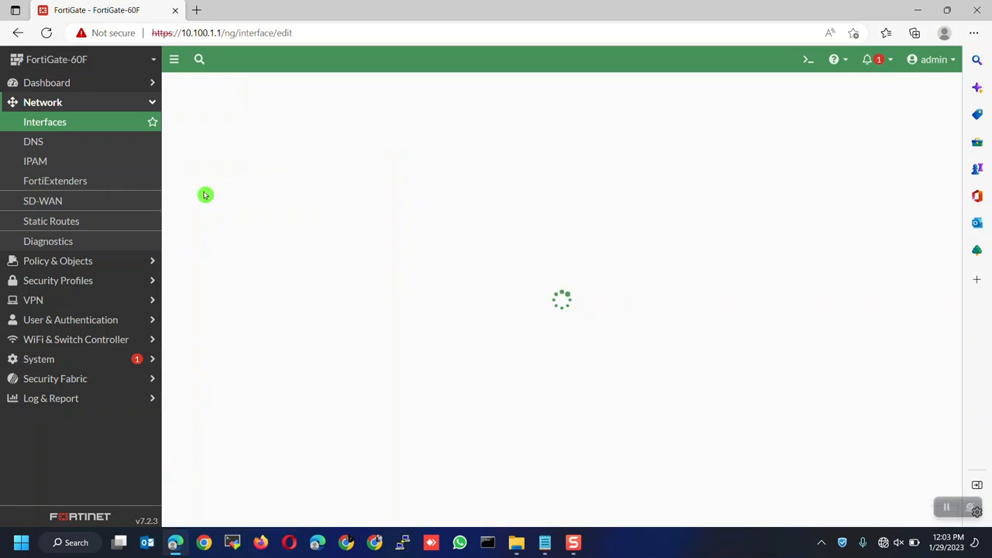
type("MY-ISP")
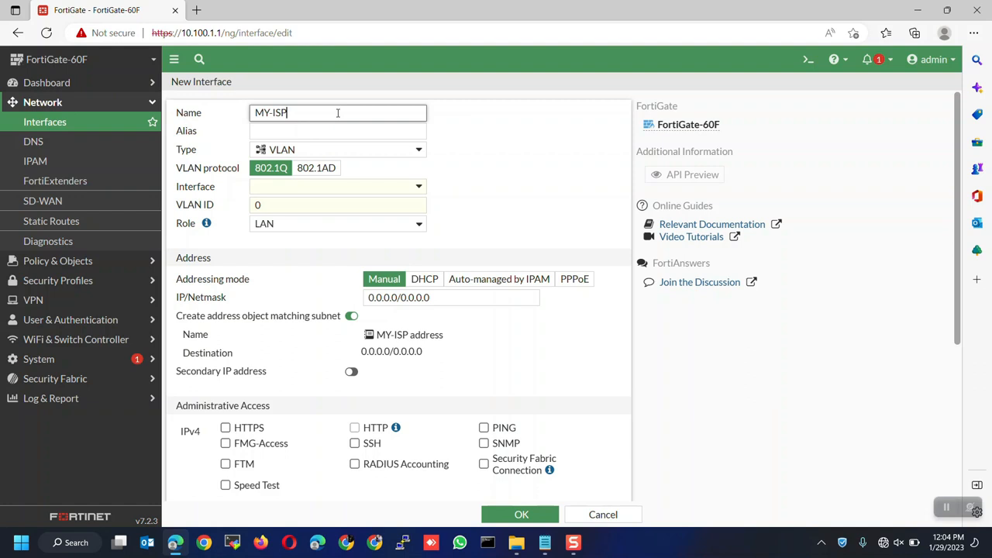
left_click(346, 130)
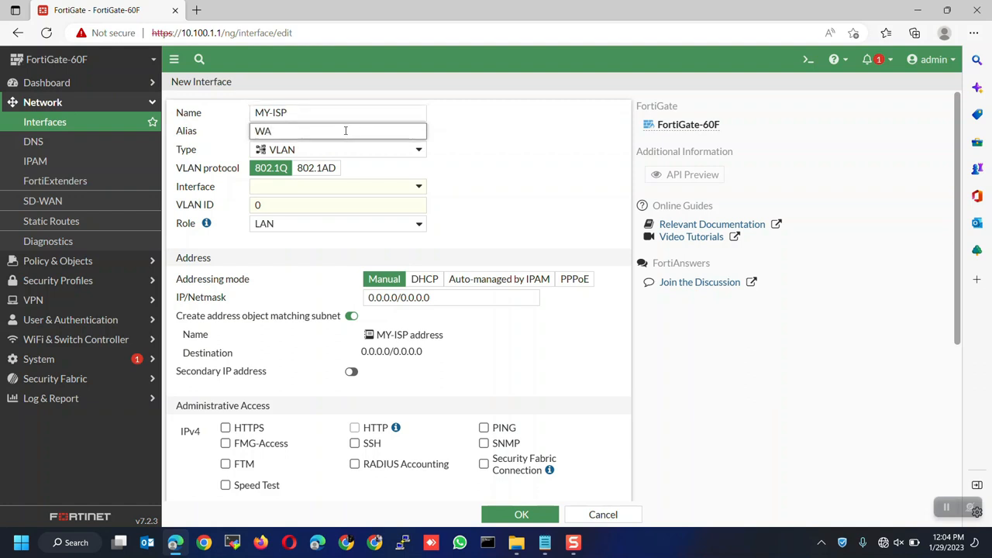
left_click(271, 150)
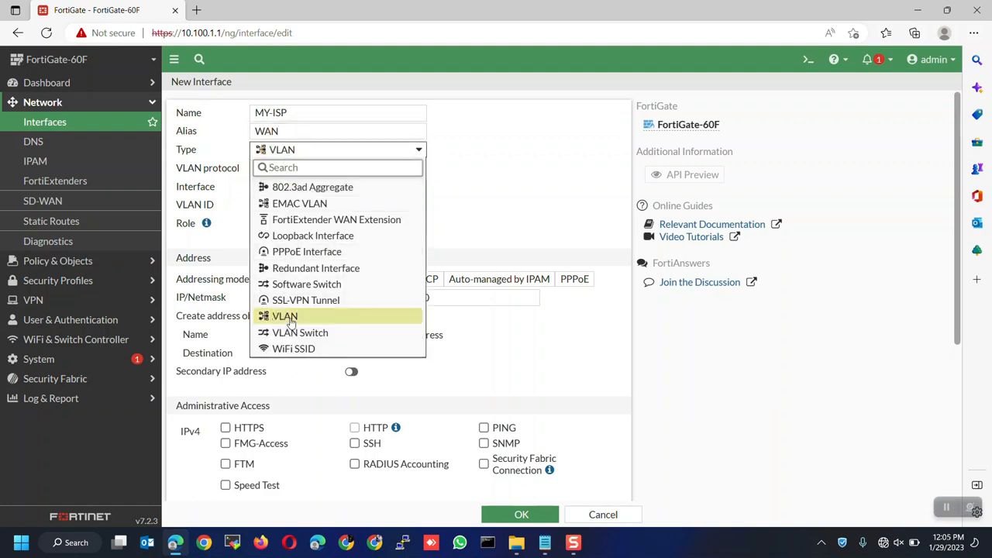
left_click(289, 320)
Step: Build the VLAN on wan1 with VLAN ID 500 and the WAN role
left_click(281, 189)
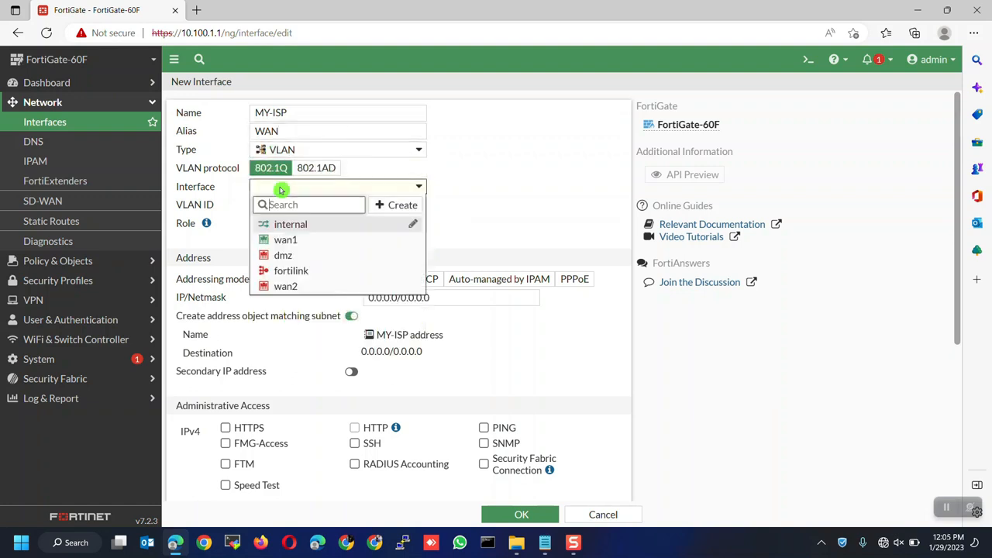
left_click(279, 241)
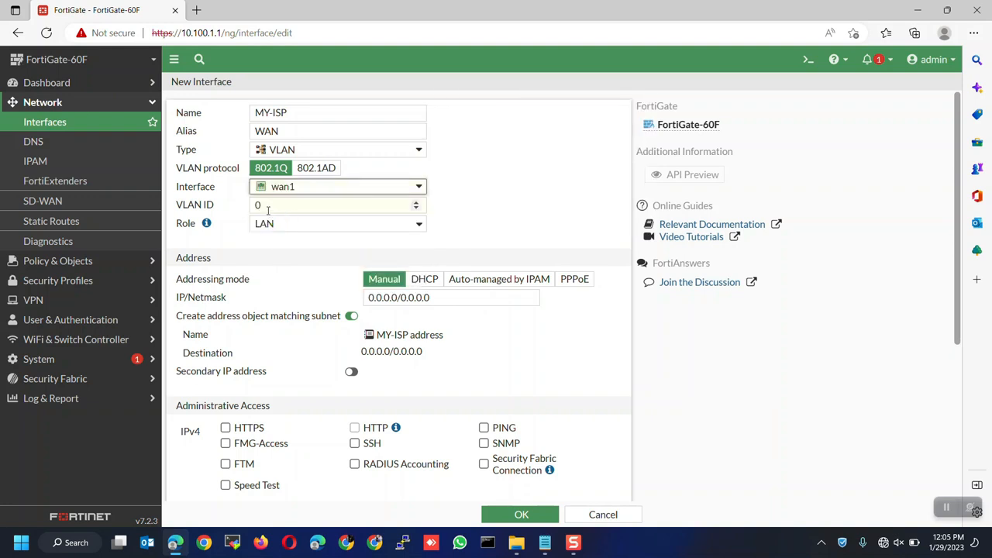
left_click_drag(263, 207, 244, 206)
type("500")
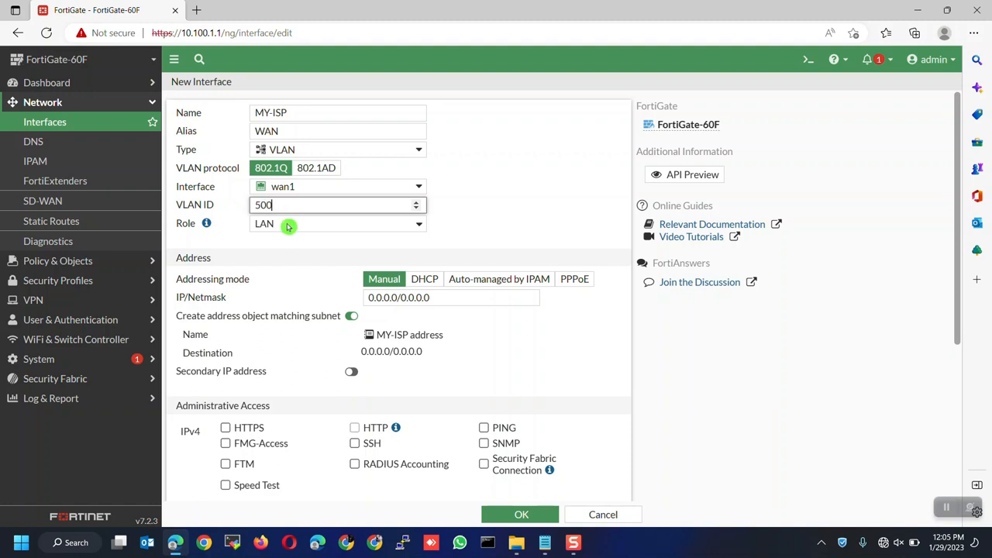
left_click(287, 226)
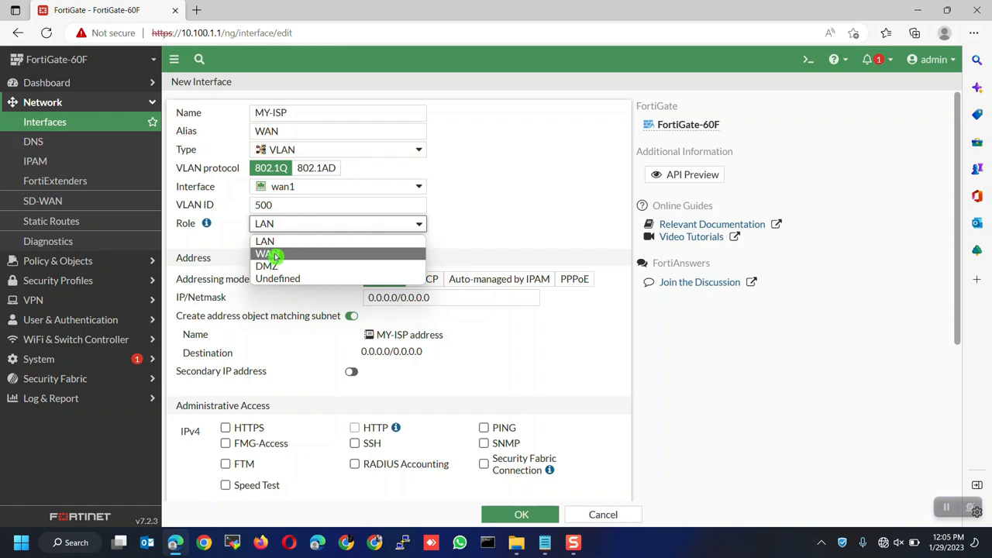
left_click(273, 255)
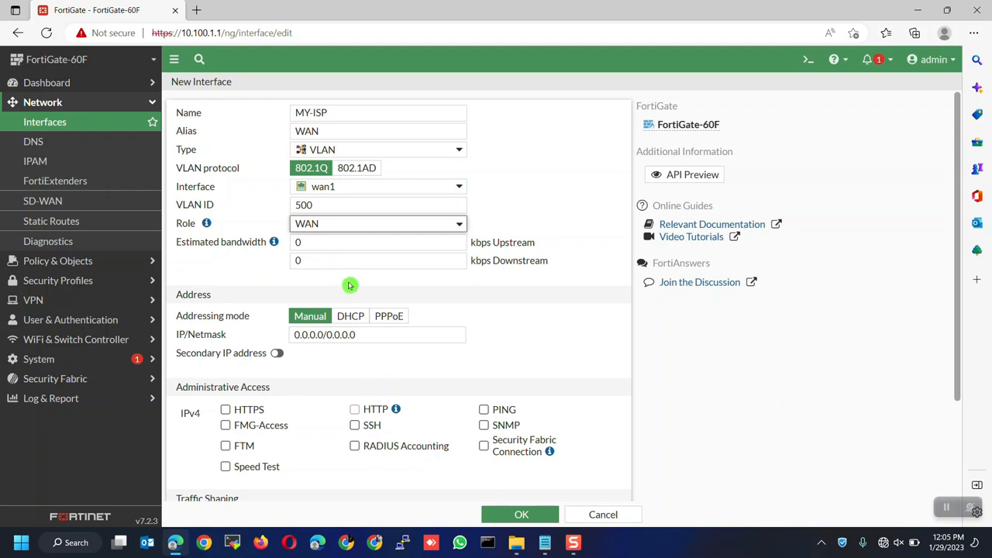
Step: Set addressing mode to PPPoE and paste in the ISP account username and password
scroll(348, 286, "down", 1)
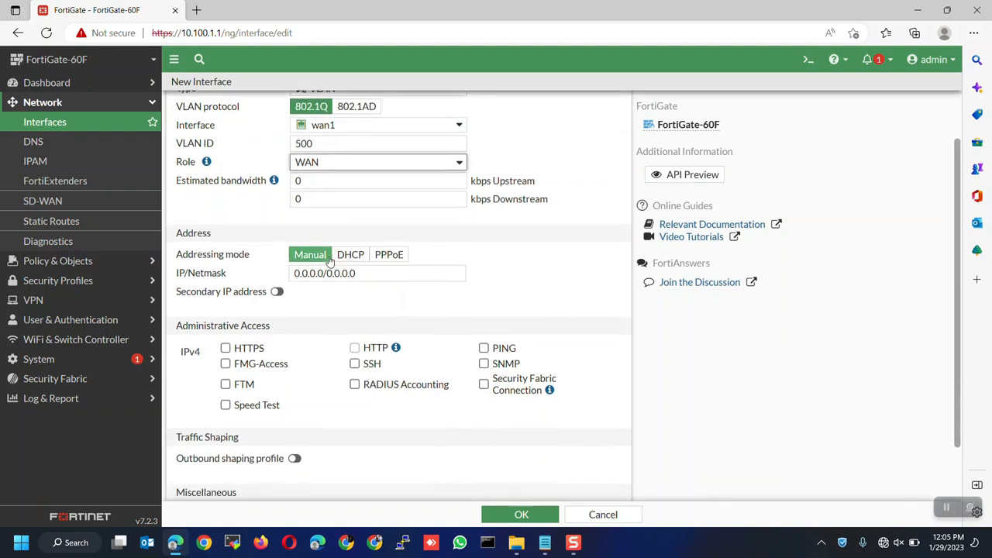
left_click(388, 257)
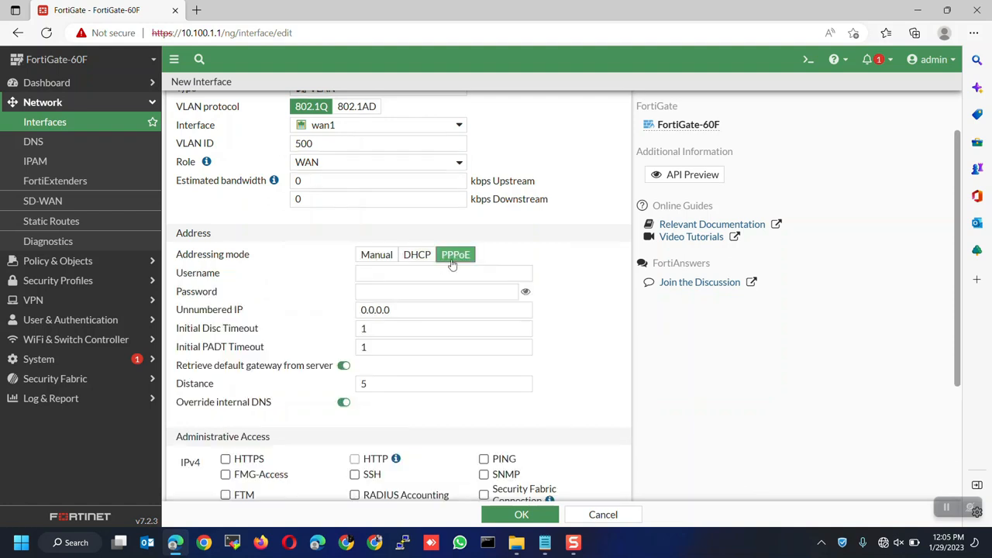
left_click(422, 274)
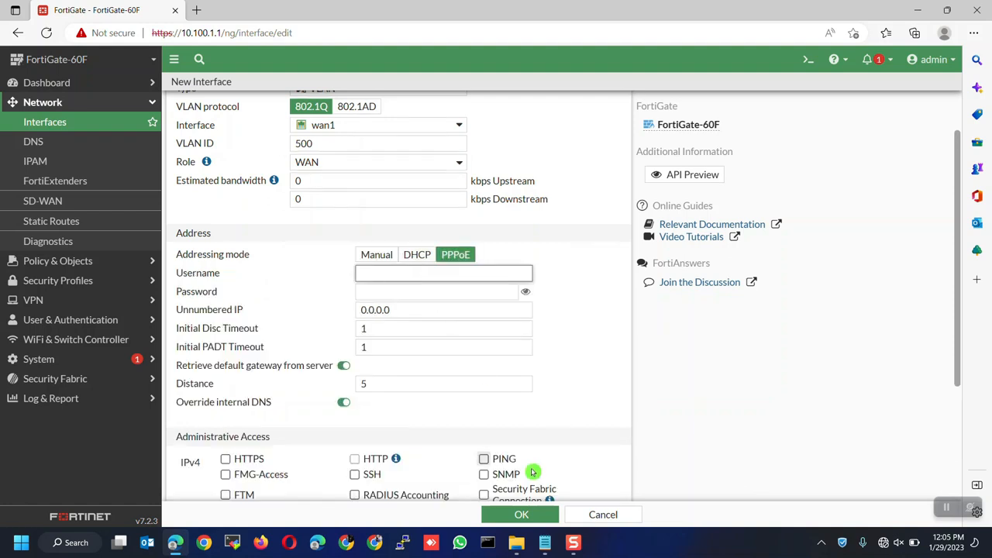
key("ctrl+v")
left_click(398, 293)
key("ctrl+v")
left_click(570, 314)
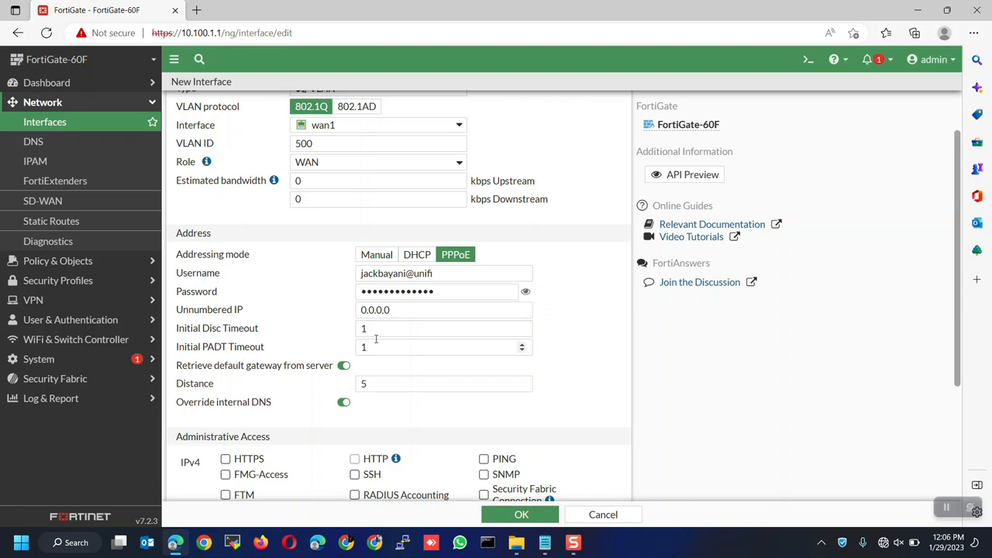
scroll(377, 339, "down", 3)
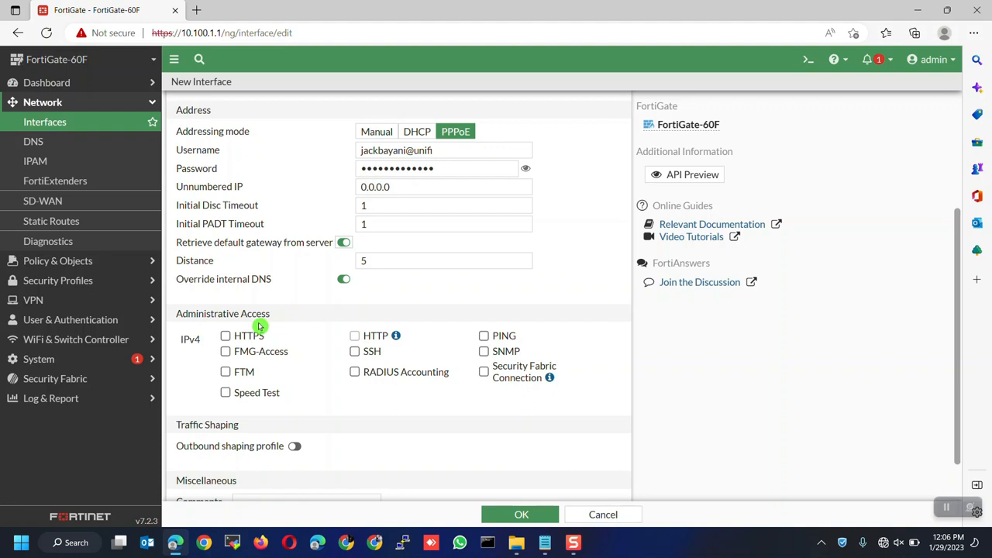
Step: Enable HTTPS and PING administrative access, disable HTTP, and save the MY-ISP interface
scroll(264, 326, "down", 2)
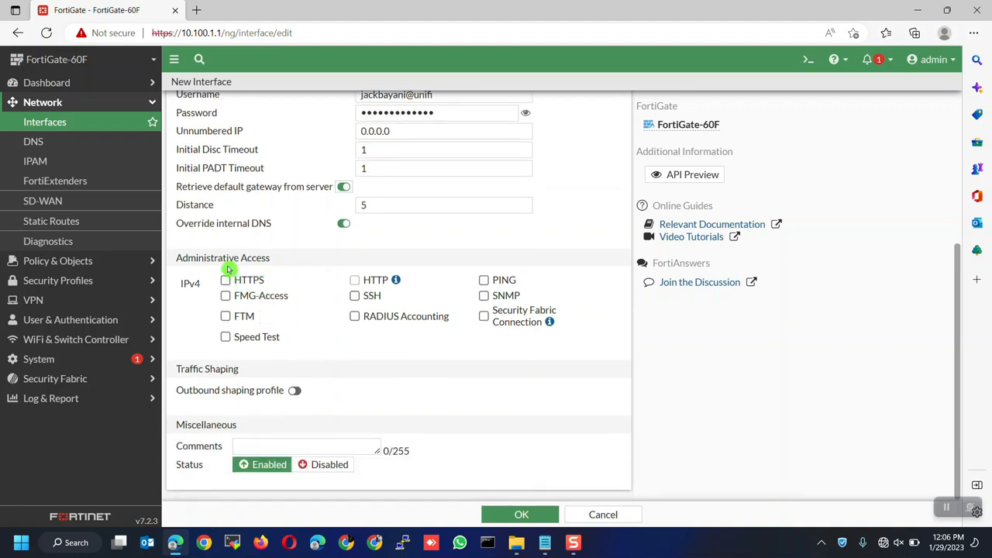
left_click(225, 284)
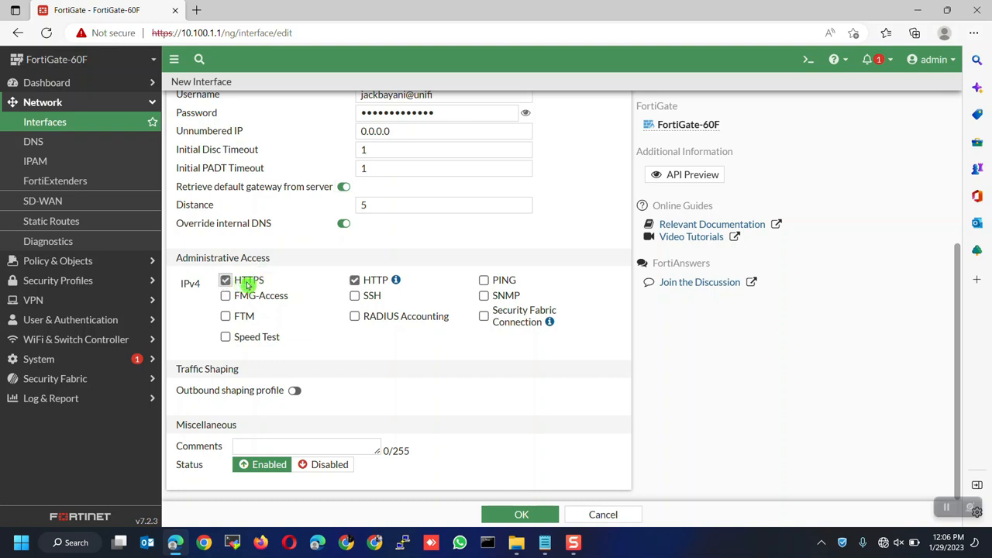
left_click(356, 282)
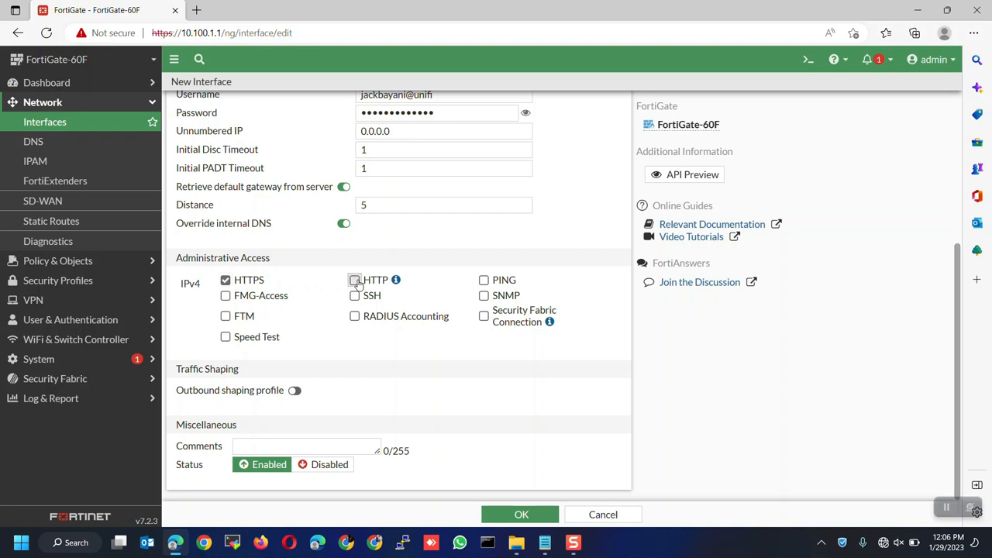
left_click(484, 282)
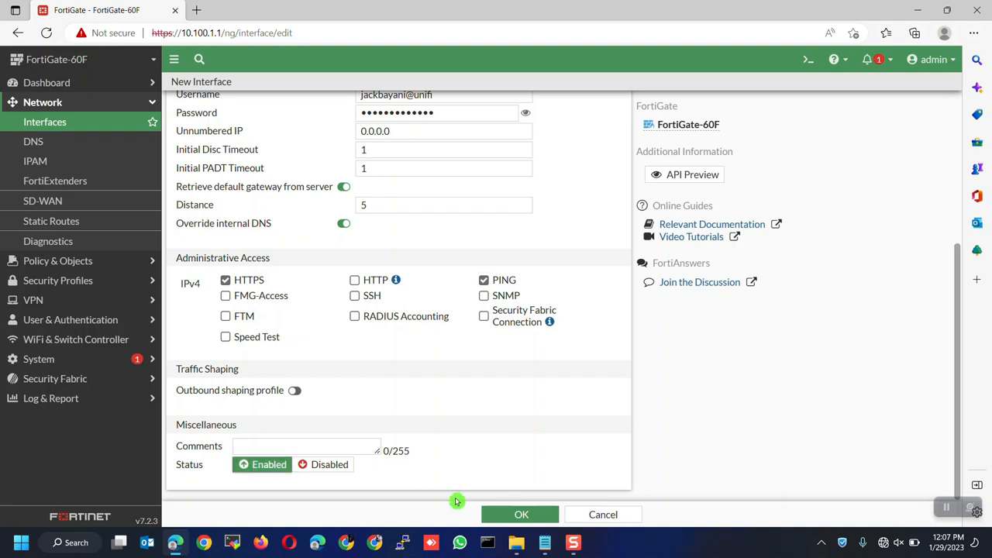
left_click(520, 515)
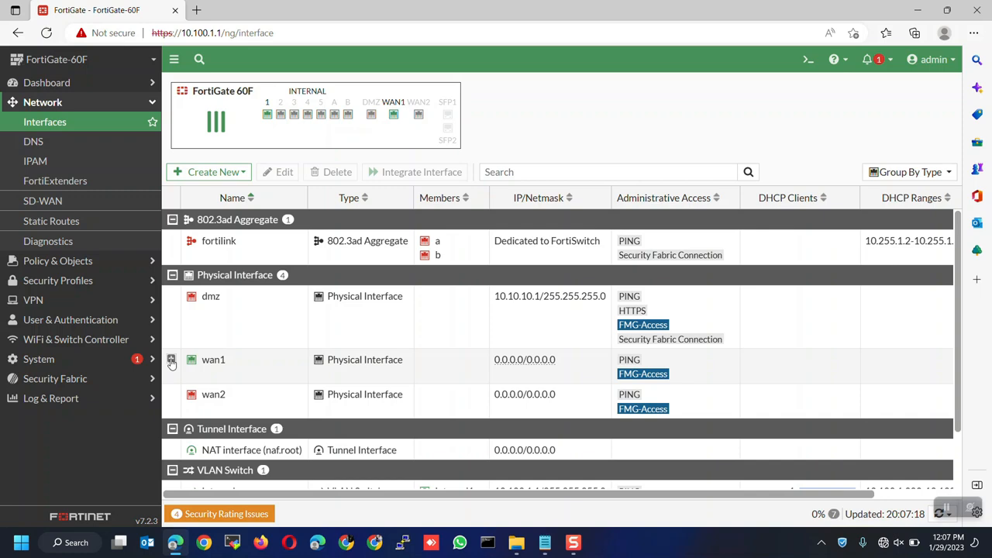
Step: Open WAN (MY-ISP) under wan1 and retry PPPoE until it connects with 100.65.180.173
left_click(171, 361)
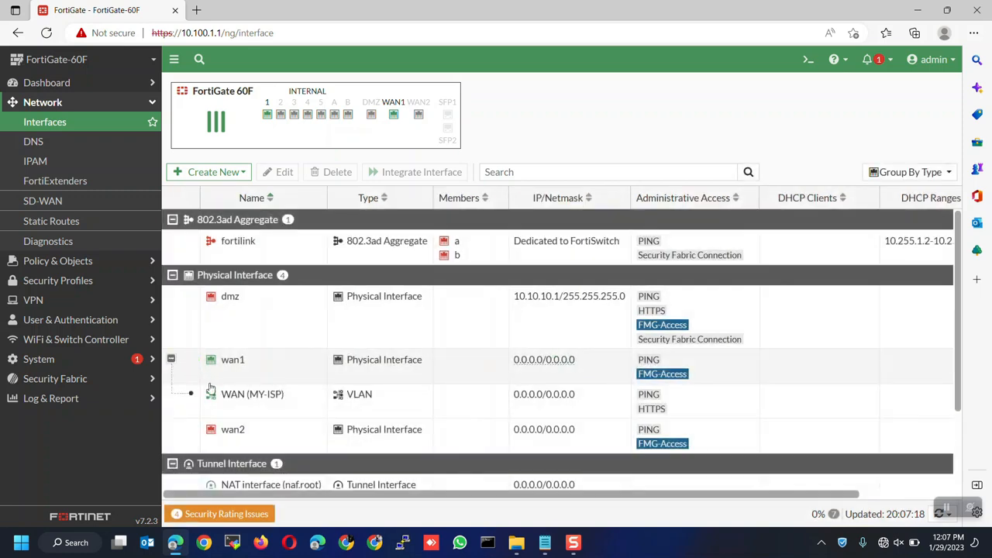
mouse_move(232, 401)
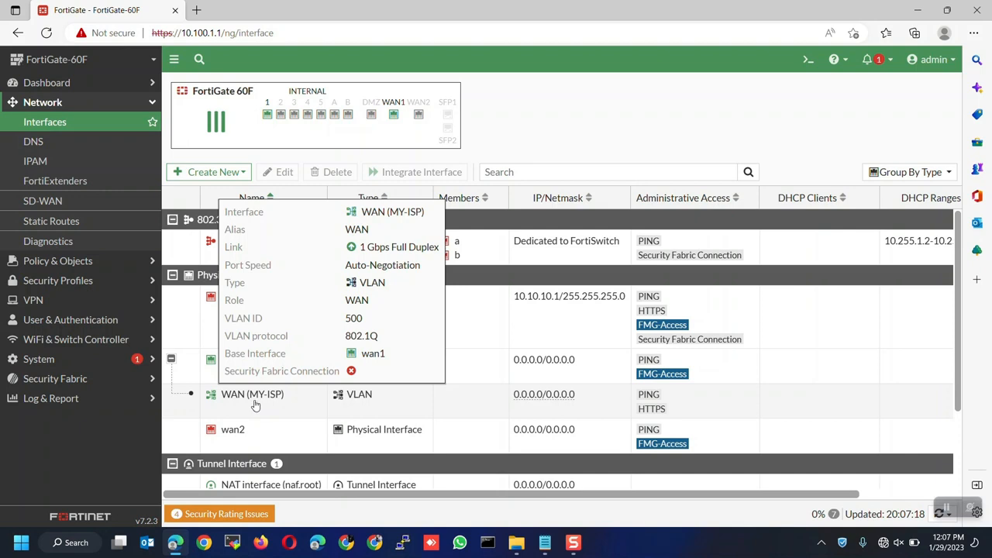
left_click(288, 406)
double_click(290, 405)
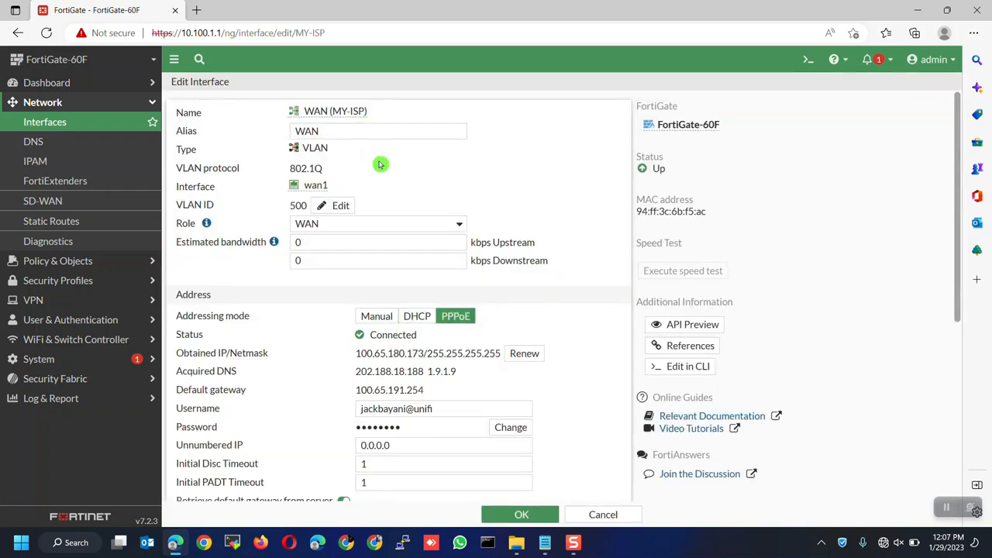
scroll(394, 253, "down", 2)
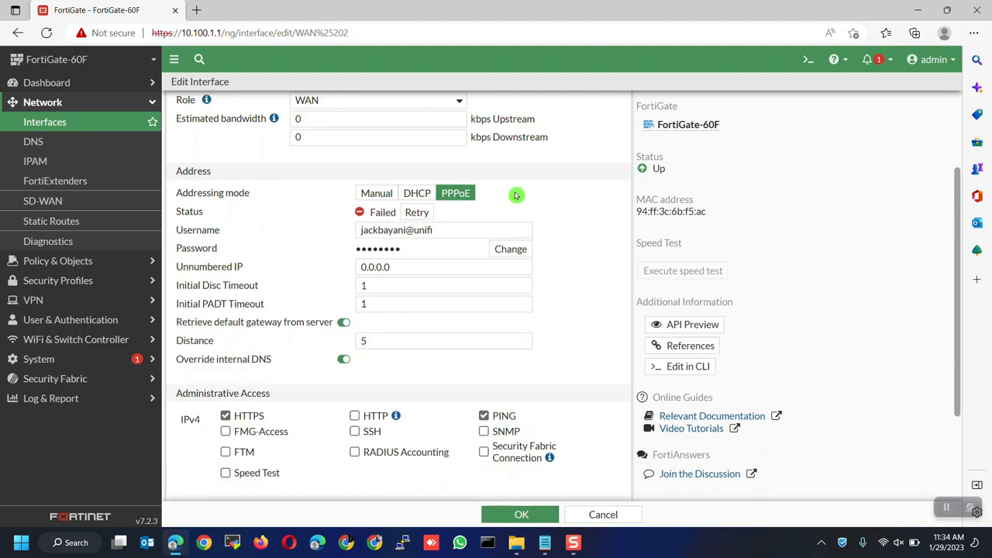
left_click(417, 212)
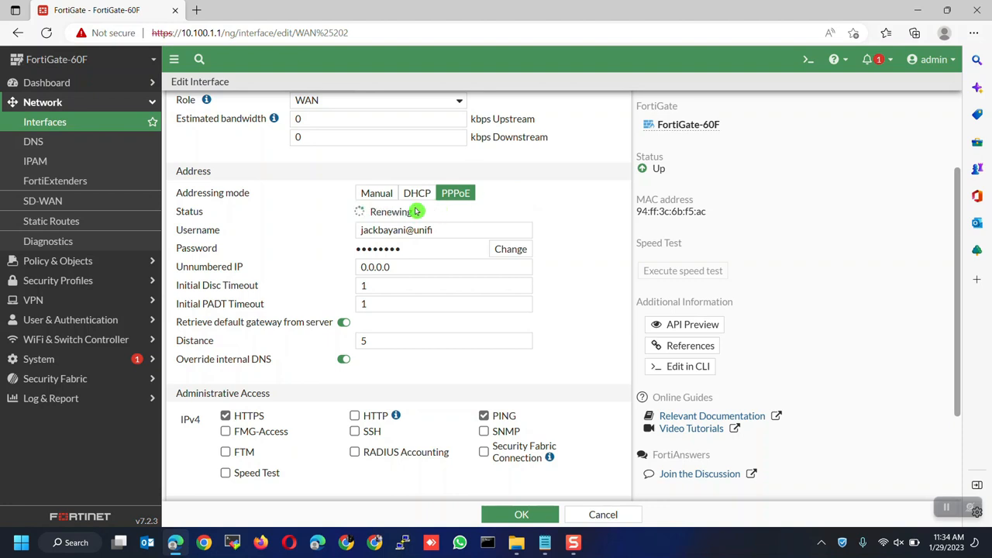
left_click(417, 217)
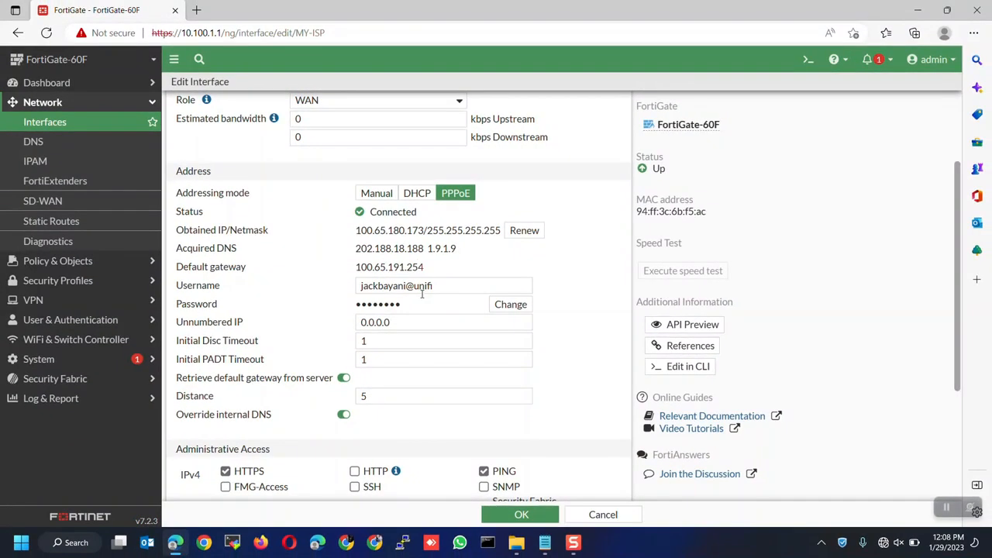
scroll(394, 395, "down", 3)
Step: Save the WAN interface settings and select WAN (MY-ISP) under wan1
left_click(521, 543)
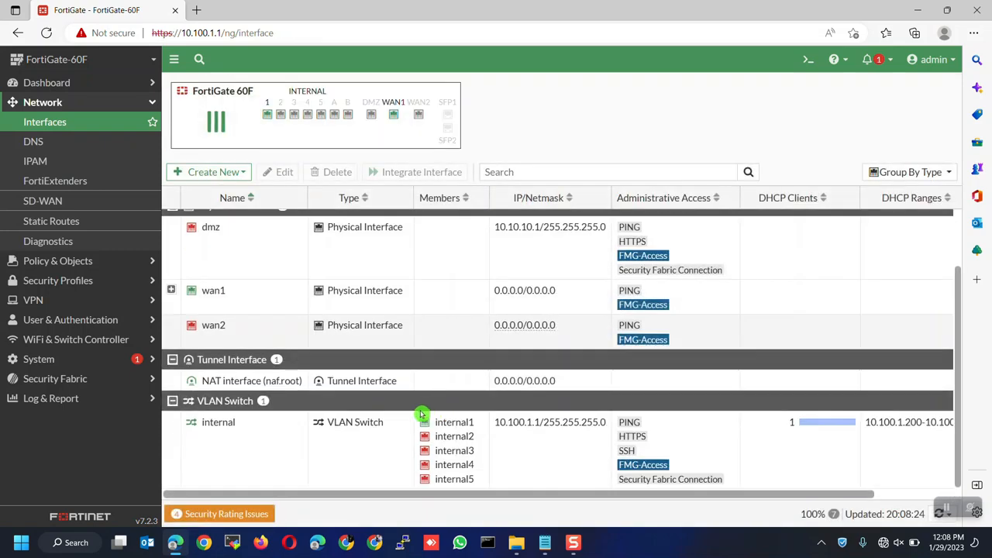
left_click(171, 290)
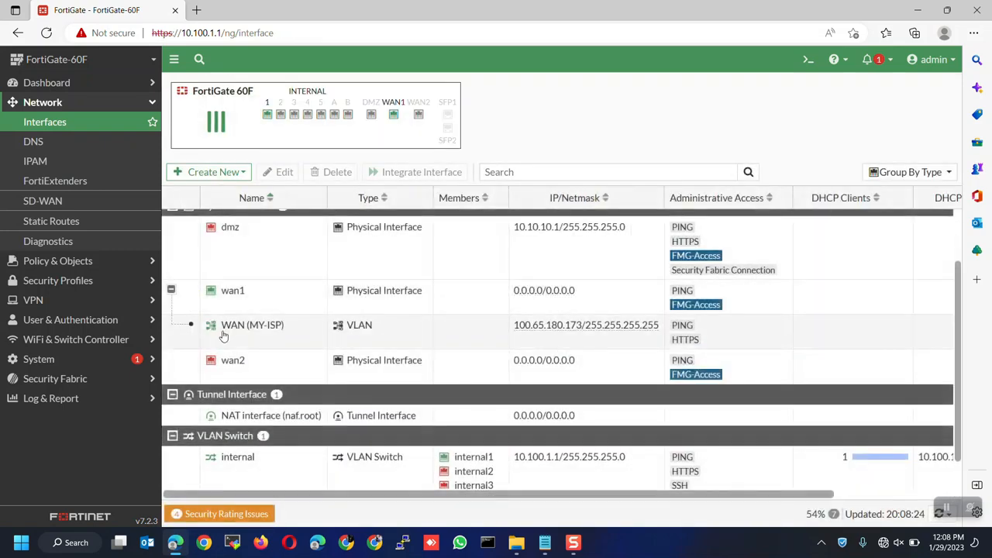
left_click(224, 327)
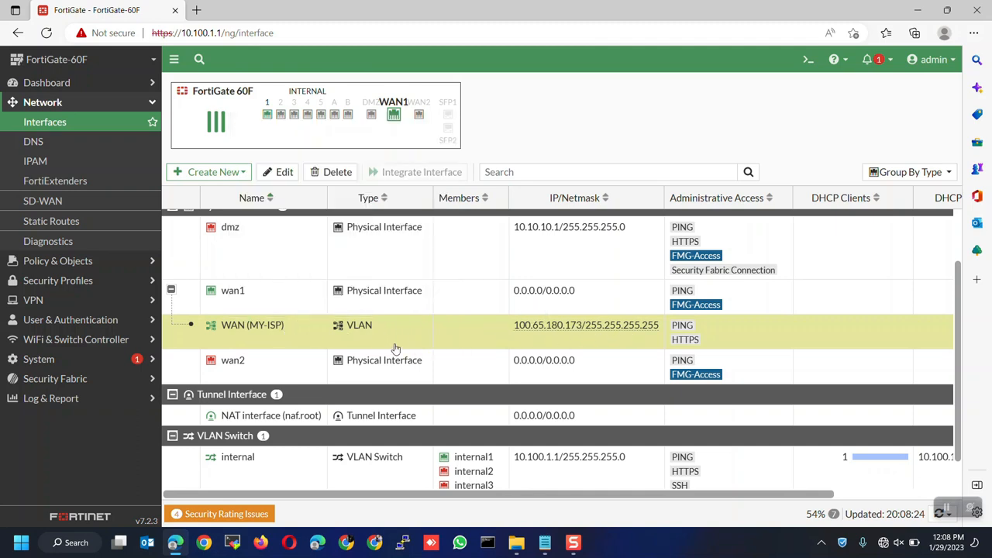
mouse_move(245, 329)
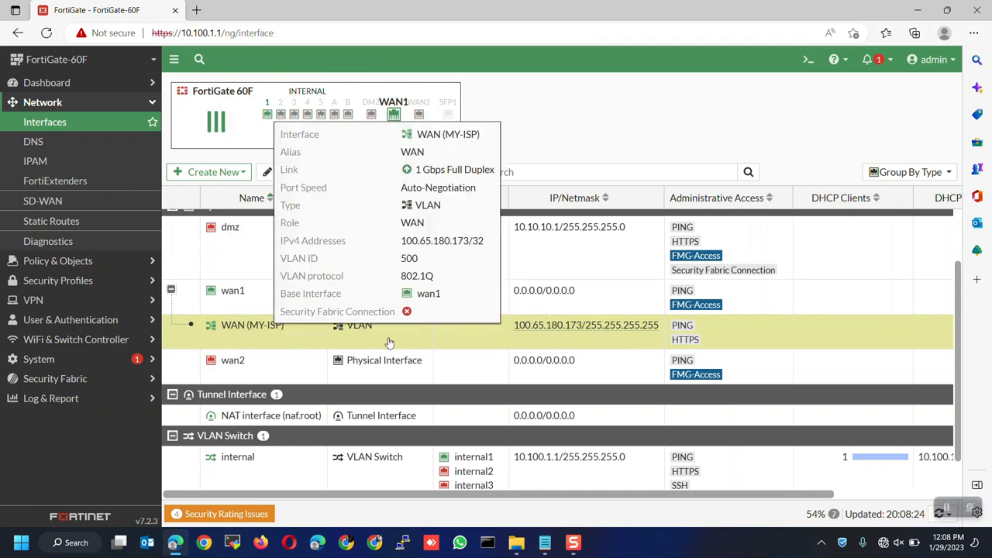
Step: Run 'exe ping 8.8.8.8' in the CLI Console, getting 0% loss, then close it
left_click(808, 60)
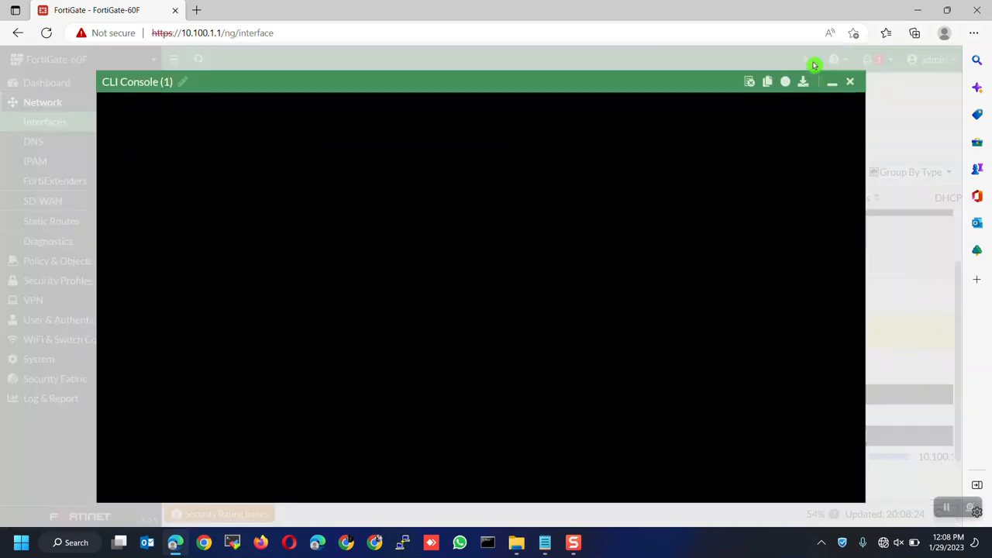
type("exe ping 8.8.8.8")
key("Return")
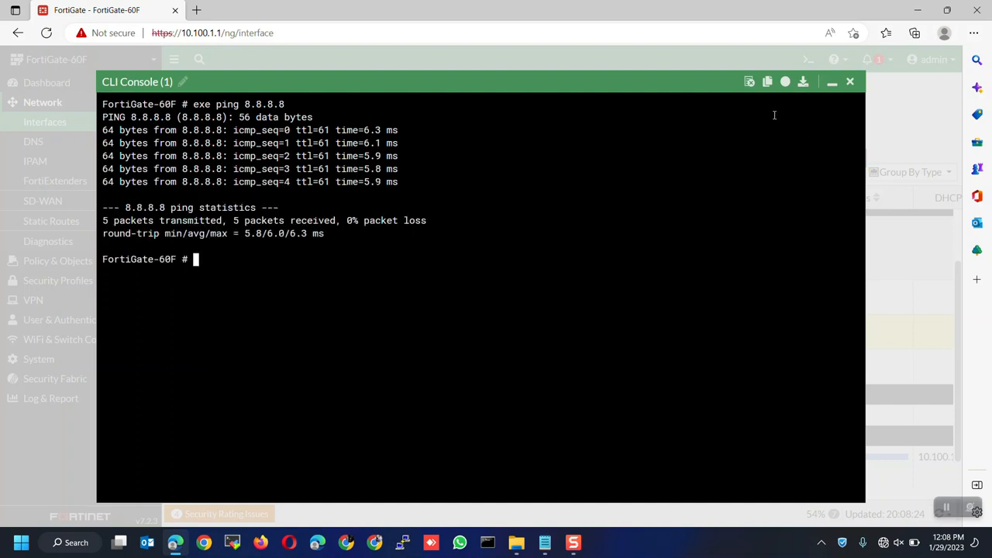
left_click(849, 81)
Step: Run 'ping 8.8.8.8' in the PC's Command Prompt, see timeouts, and minimize it
left_click(487, 542)
type("ping")
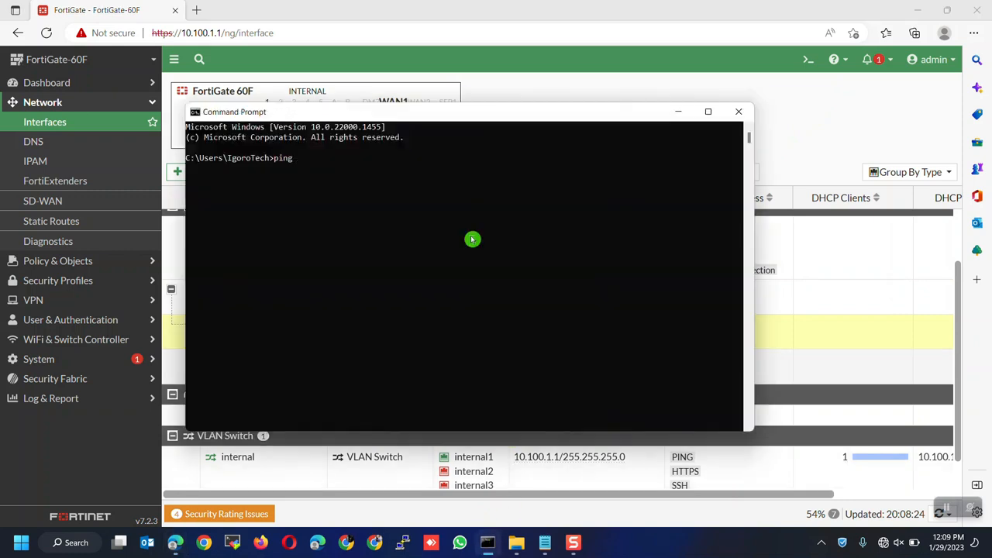
key("Return")
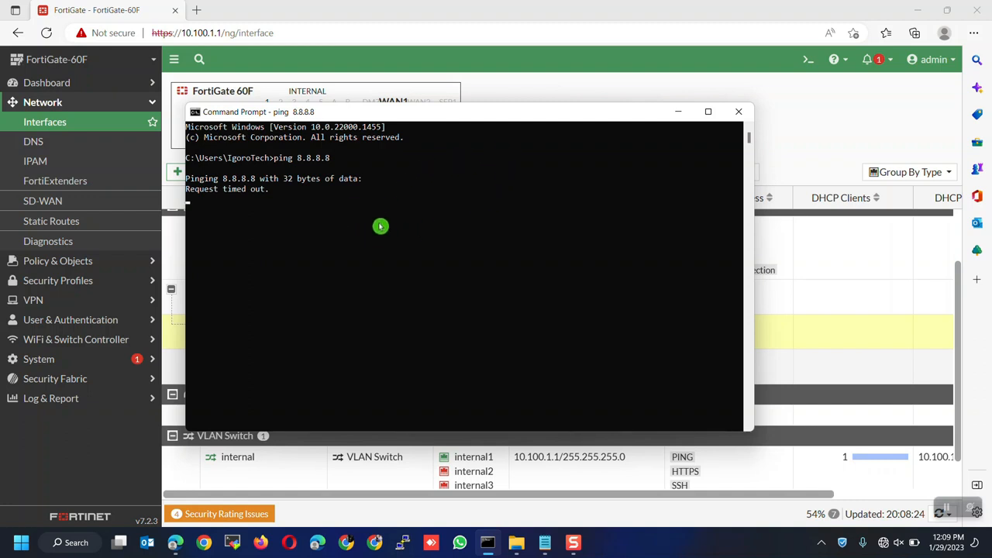
left_click(677, 114)
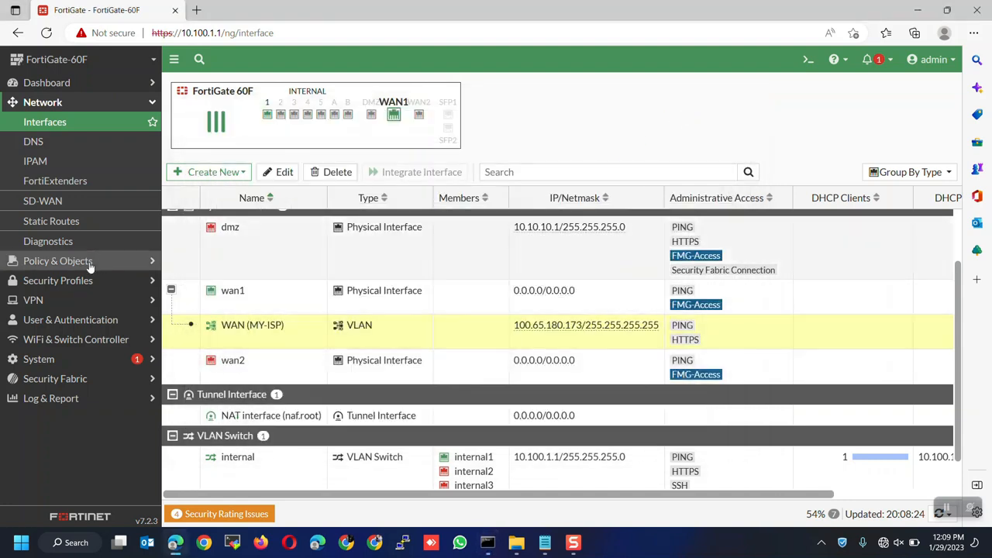
Step: Delete the internal → wan1 policy from Policy & Objects > Firewall Policy
left_click(95, 262)
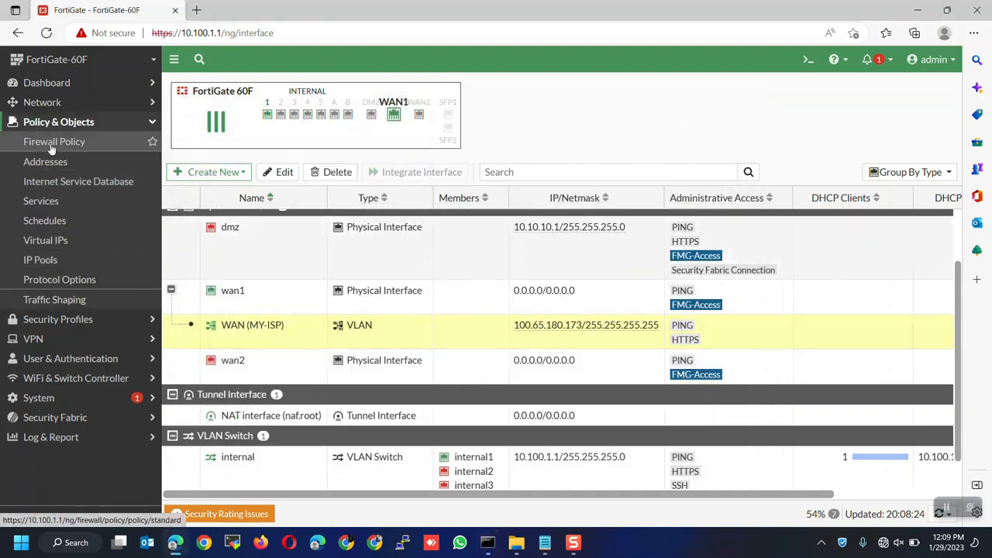
left_click(51, 146)
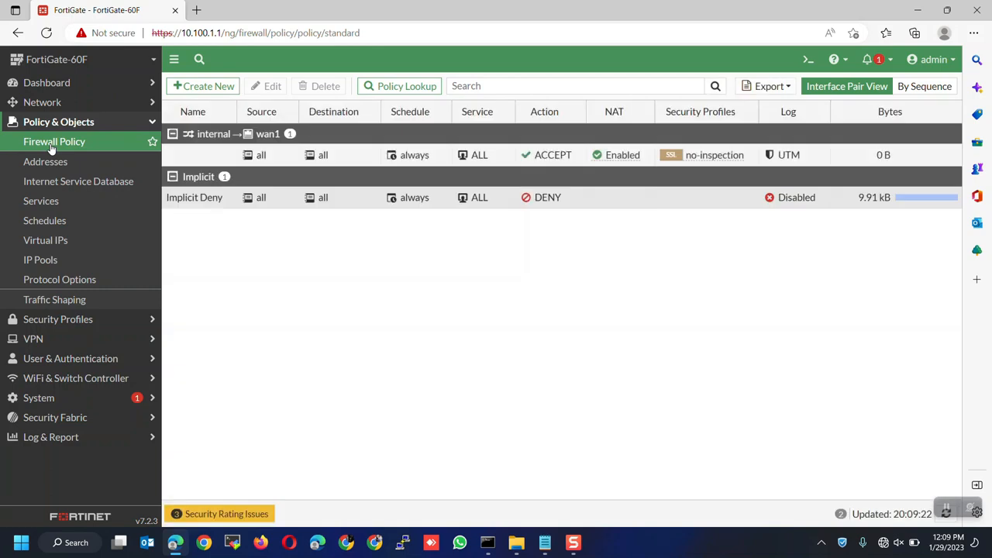
left_click(199, 154)
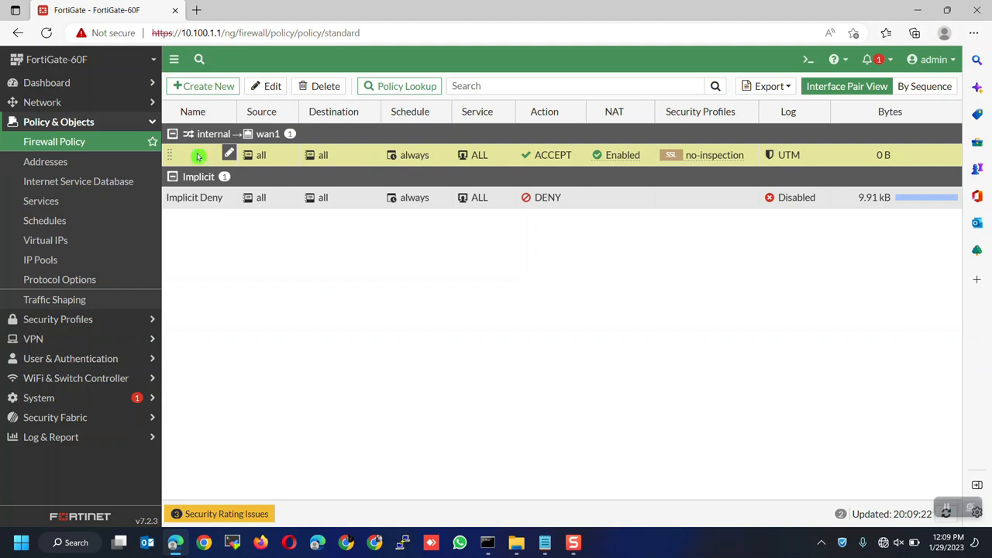
right_click(198, 156)
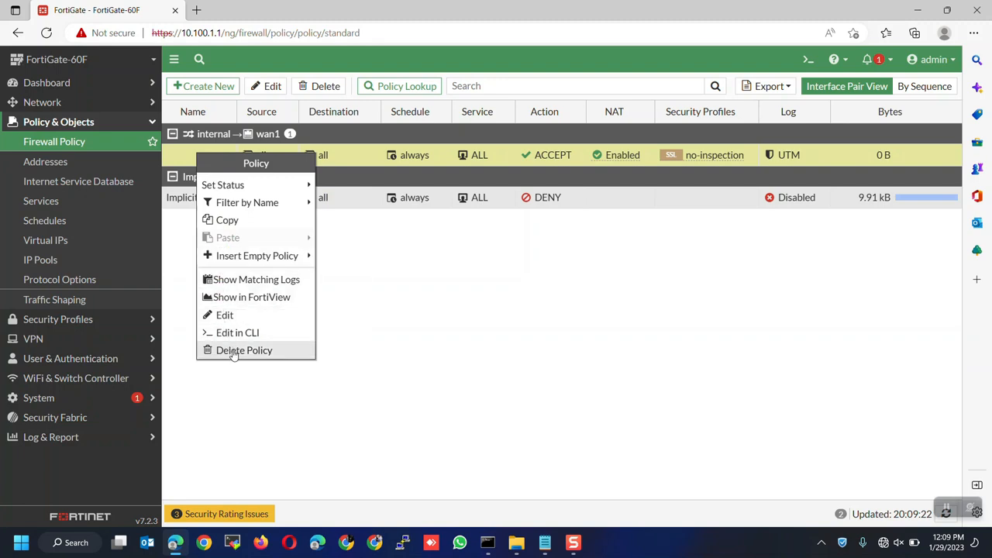
left_click(233, 353)
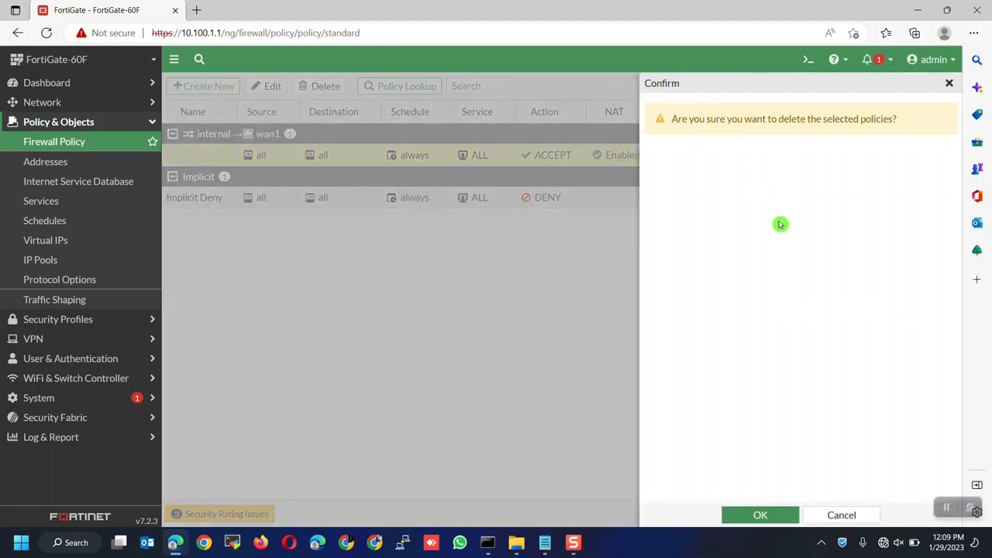
left_click(755, 511)
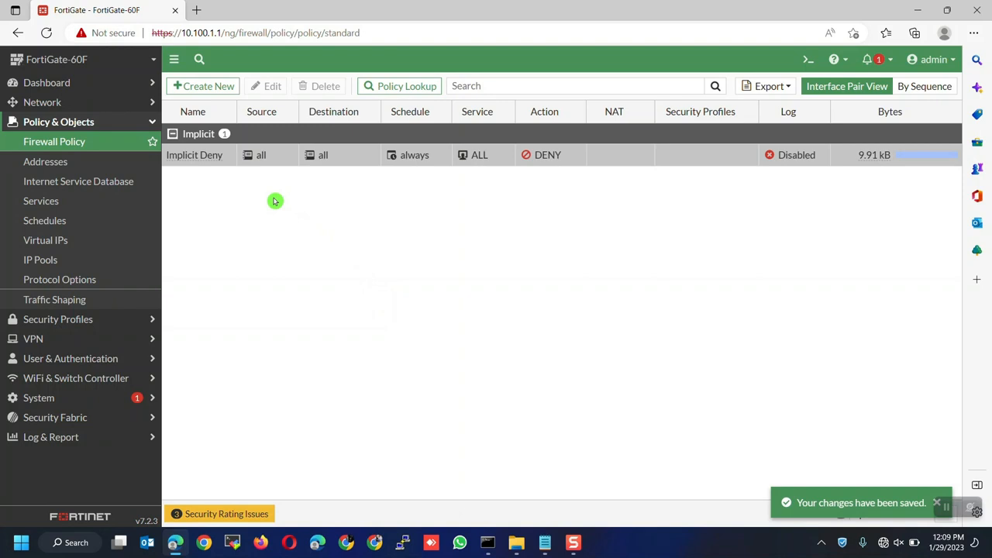
Step: Create a new firewall policy named 'LAN - WAN'
left_click(208, 86)
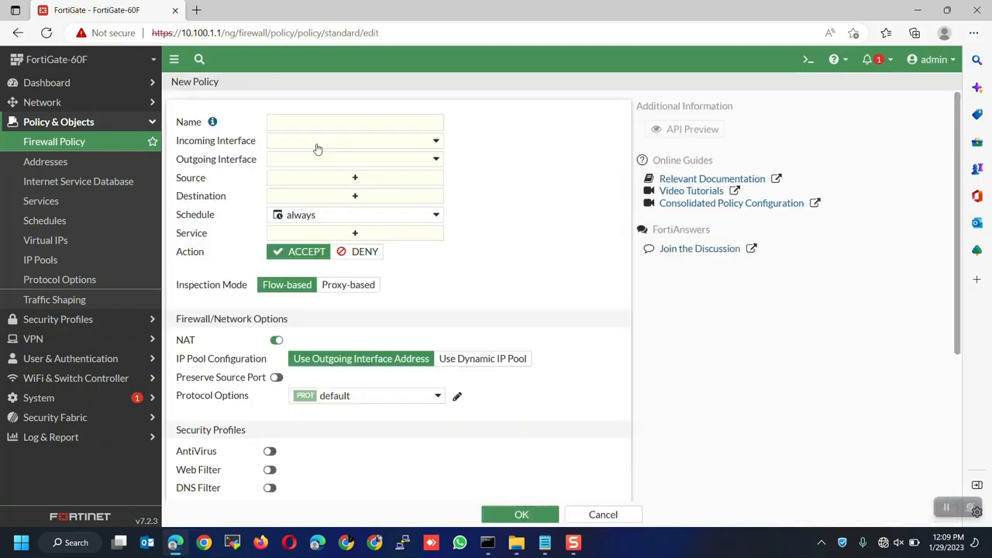
left_click(307, 123)
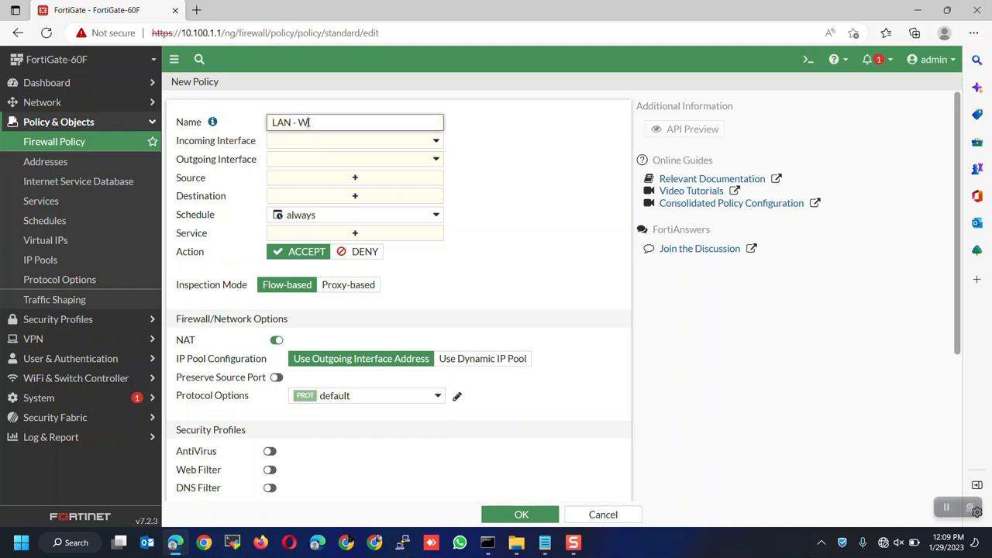
type("LAN - WAN")
Step: Set the policy's incoming interface to internal and outgoing interface to WAN (MY-ISP)
left_click(271, 144)
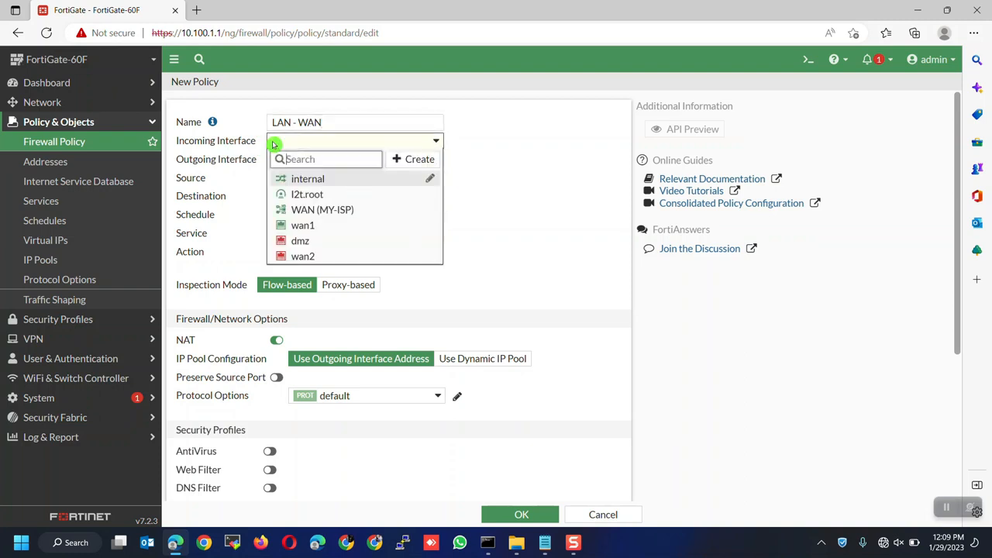
left_click(300, 184)
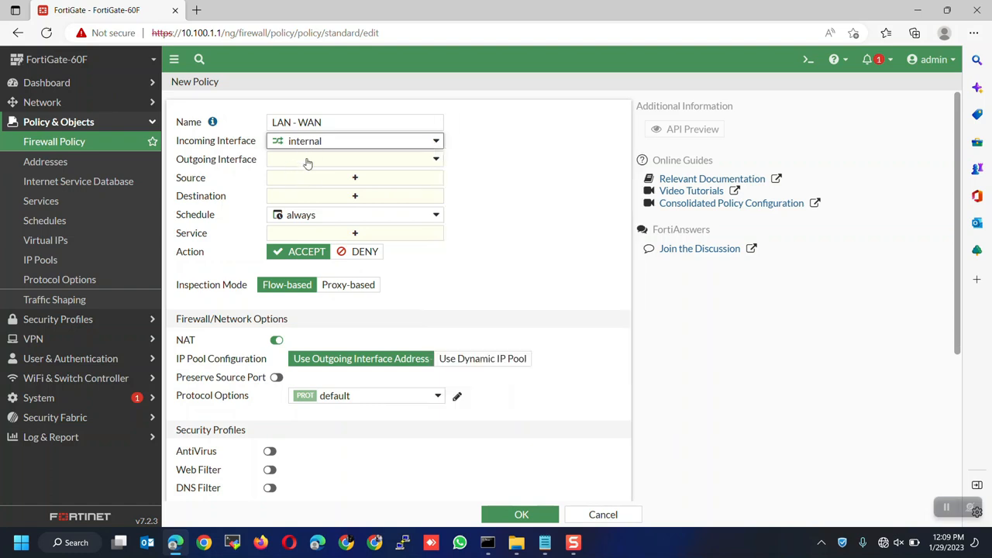
left_click(307, 161)
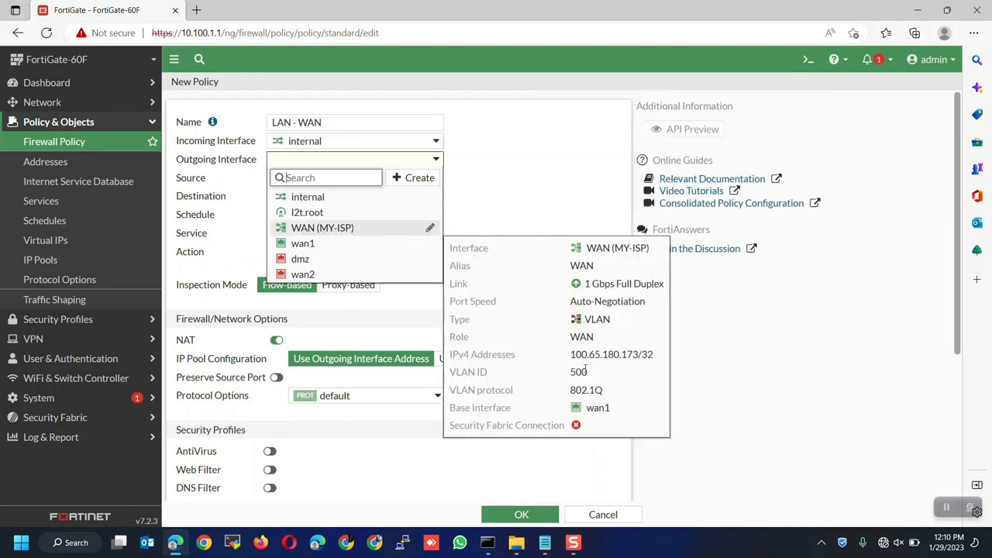
double_click(578, 373)
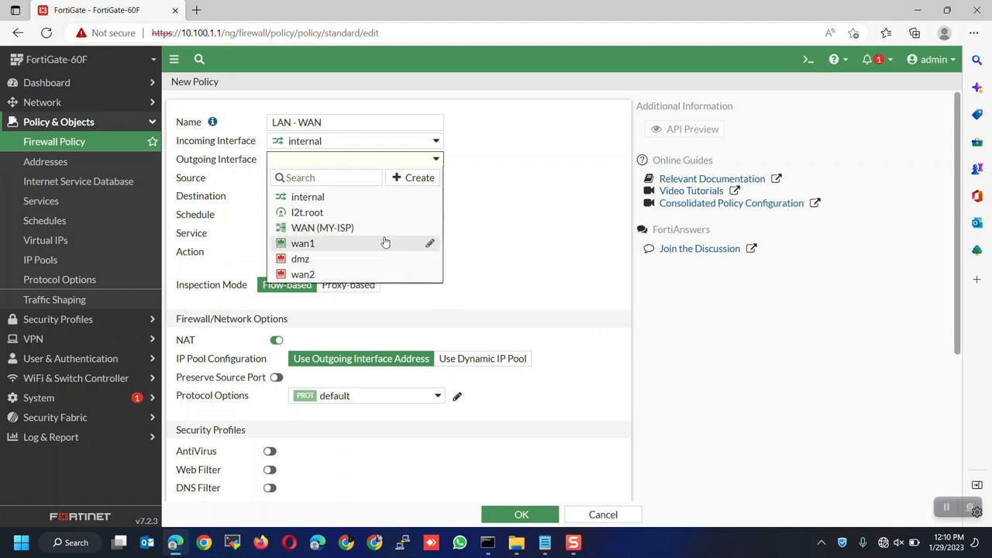
left_click(334, 227)
left_click(315, 182)
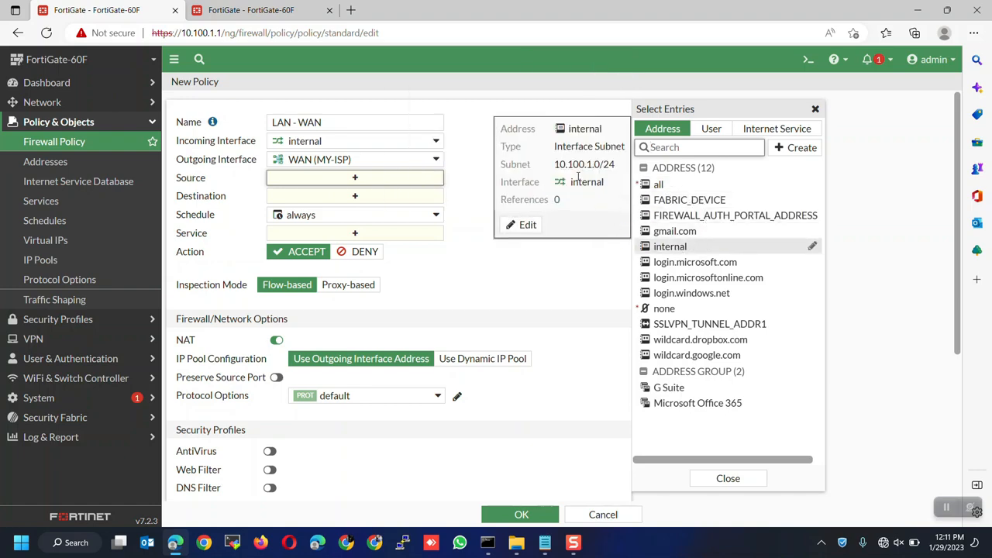
Step: Check the internal subnet on the Interfaces page, then set the policy source to internal
left_click(287, 8)
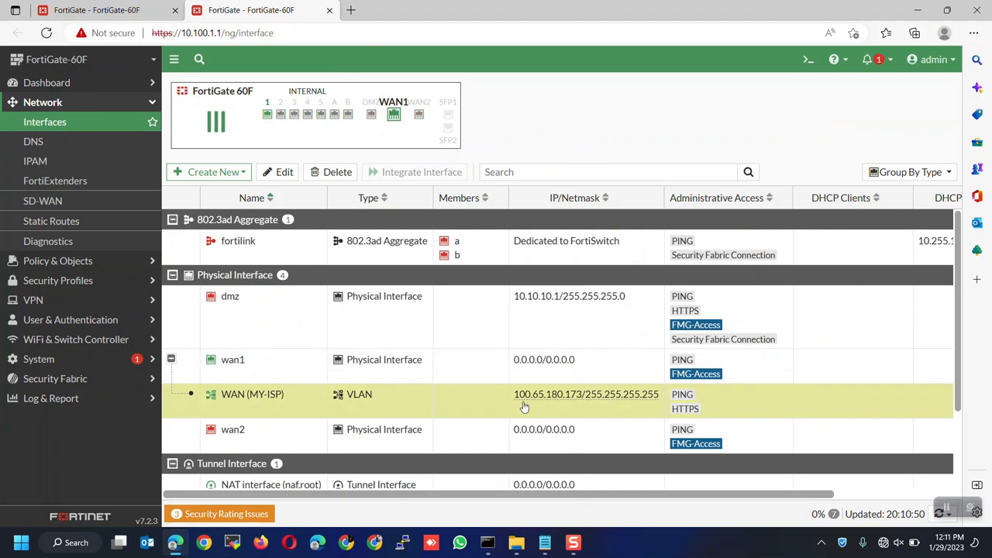
scroll(460, 432, "down", 3)
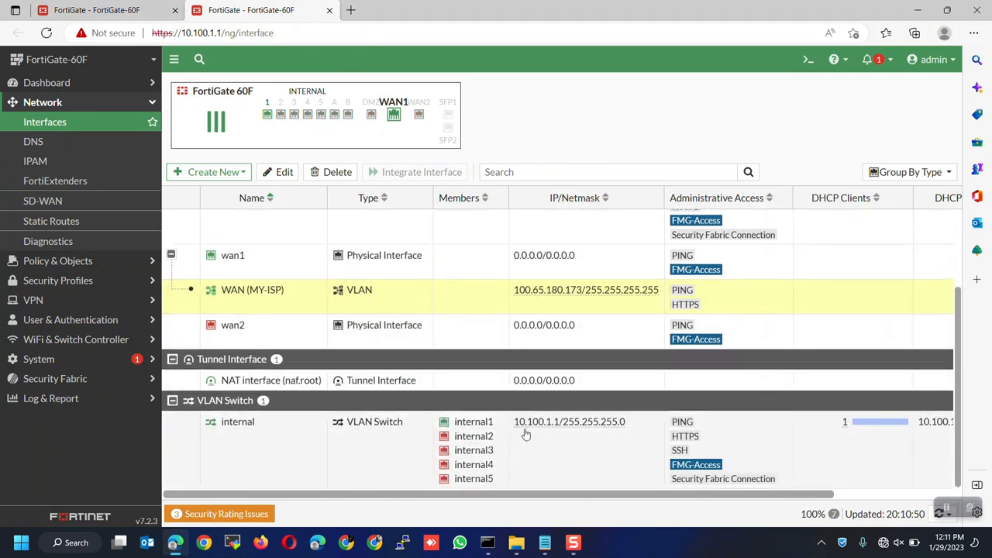
mouse_move(533, 429)
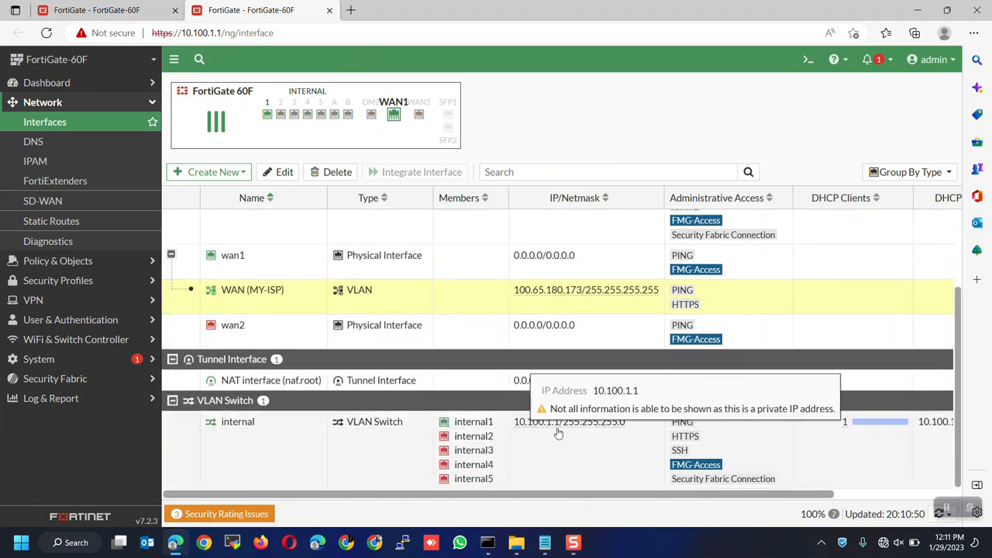
left_click(155, 17)
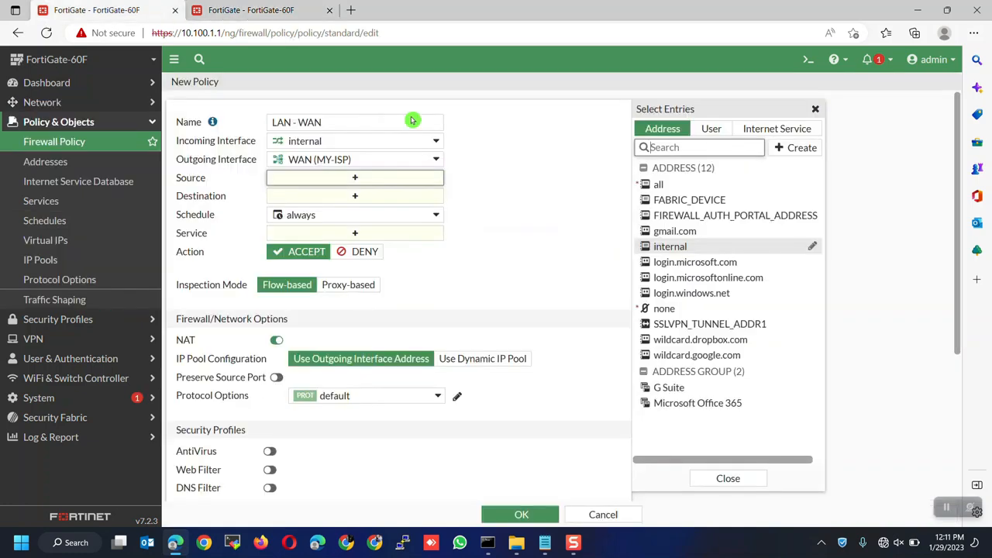
left_click(671, 247)
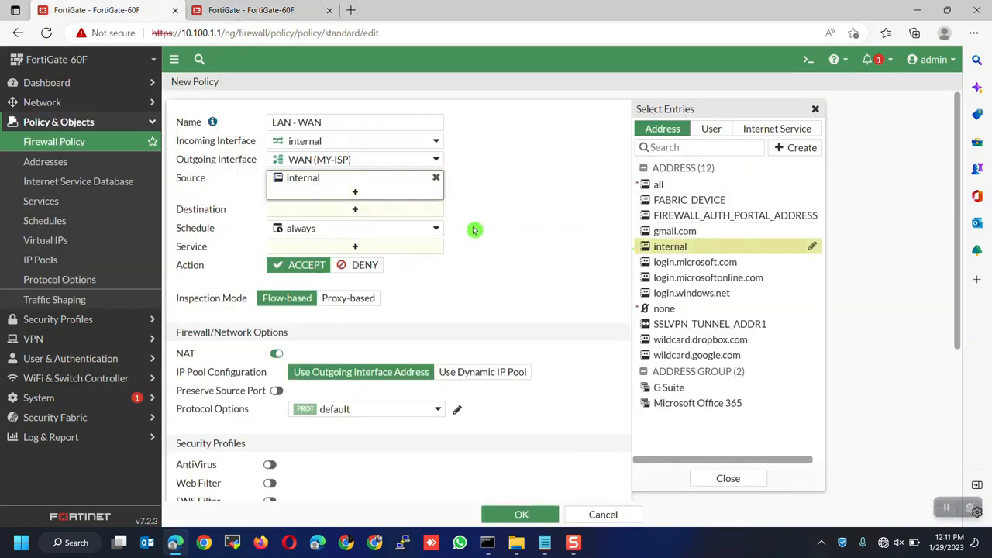
Step: Set the policy destination to all and the service to ALL
left_click(354, 211)
mouse_move(655, 190)
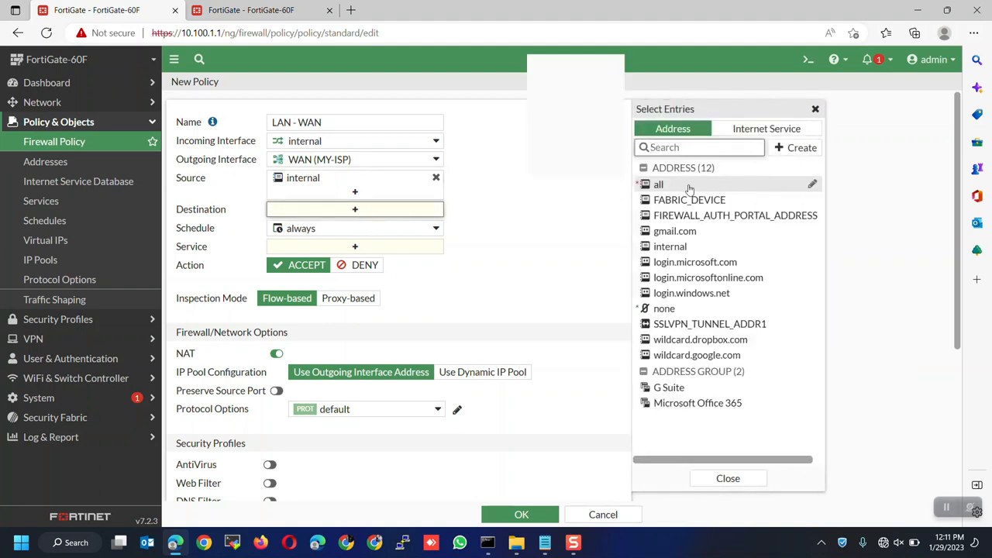
left_click(655, 186)
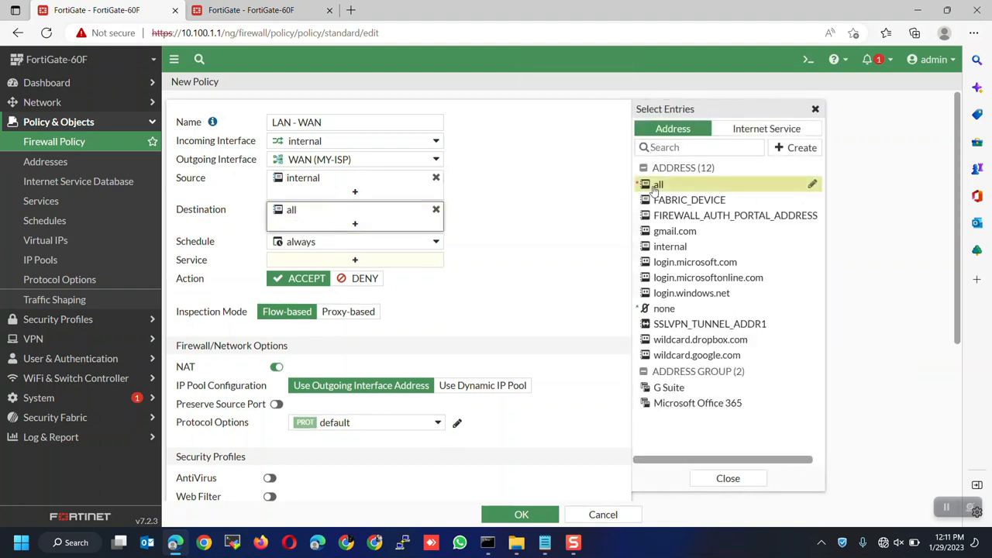
left_click(497, 258)
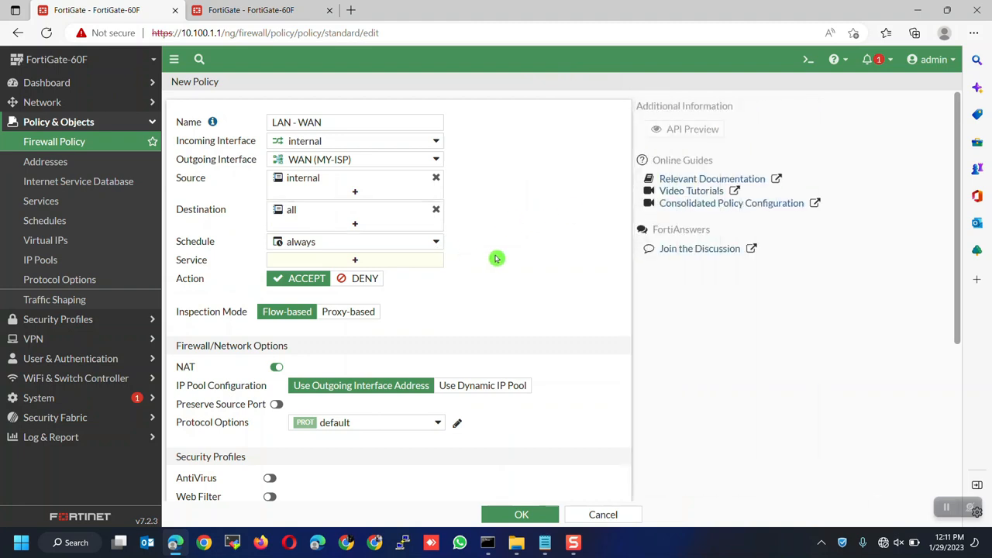
left_click(355, 260)
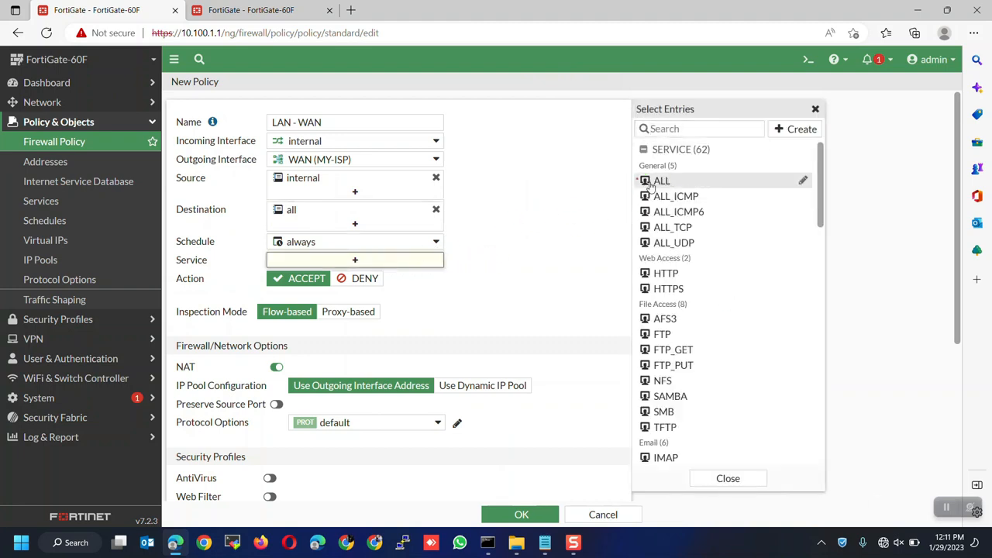
left_click(661, 180)
left_click(551, 252)
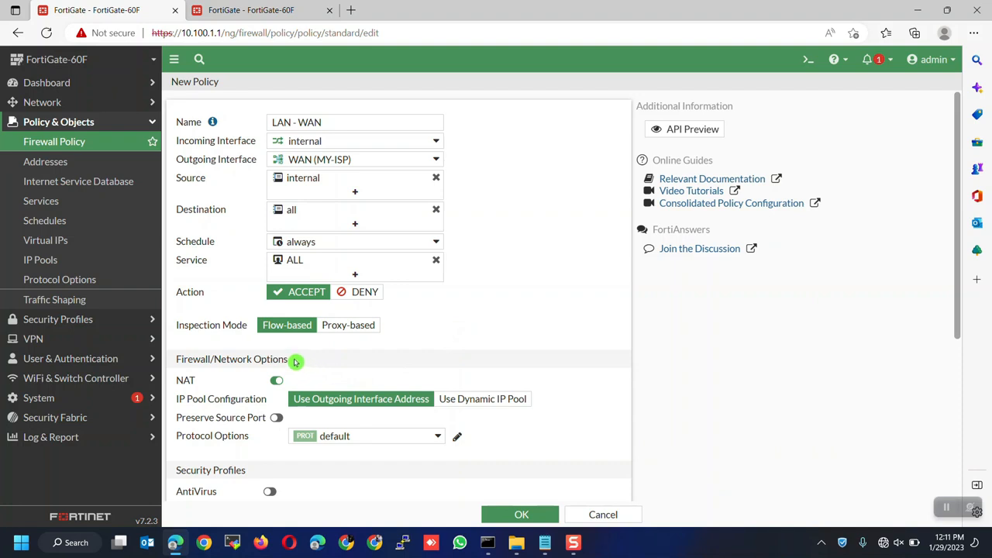
Step: Turn on AntiVirus in the LAN - WAN policy, keeping the default profile
scroll(387, 387, "down", 3)
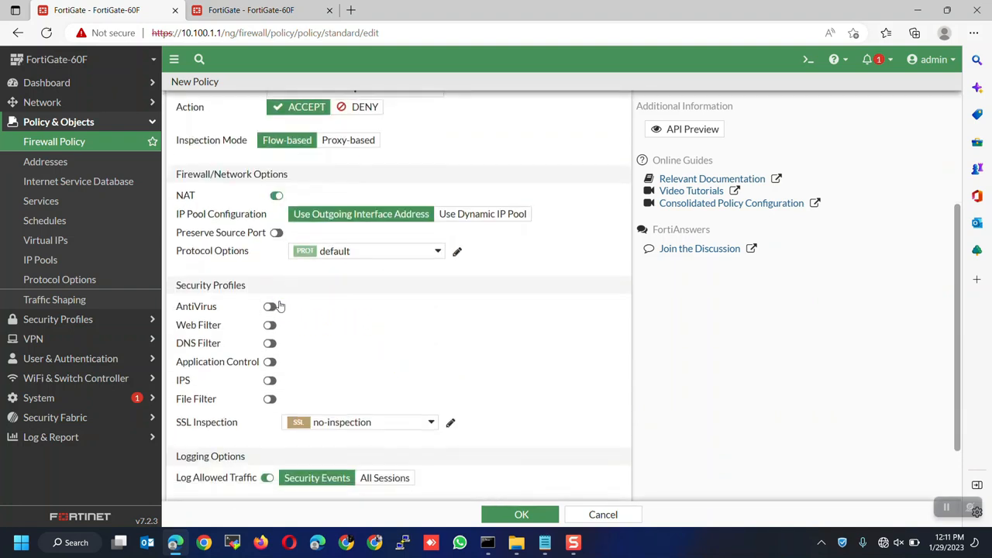
scroll(225, 294, "down", 1)
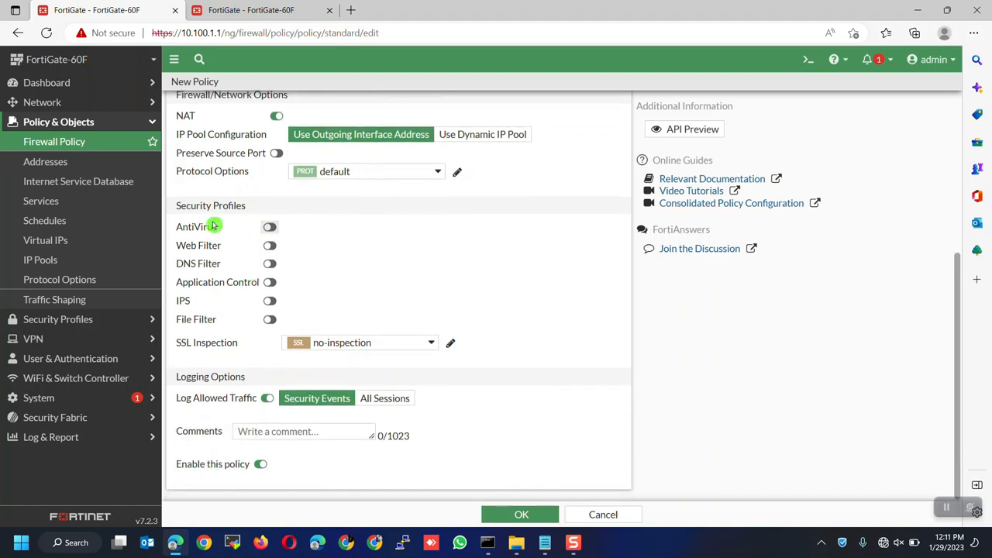
left_click(268, 225)
left_click(239, 216)
left_click_drag(247, 214, 271, 220)
left_click(270, 226)
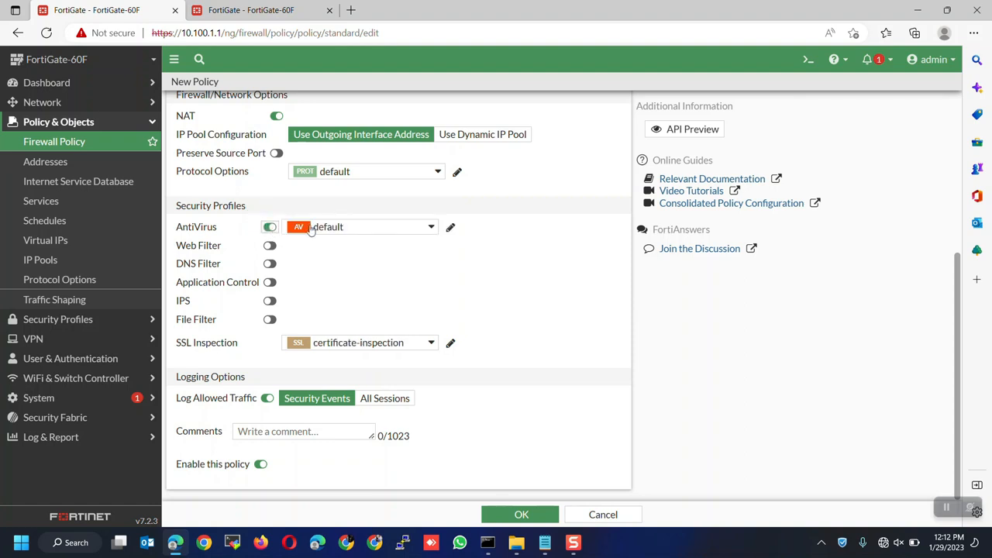
left_click(311, 227)
left_click(320, 231)
Step: Enable the default Web Filter, log all sessions, and save the LAN - WAN policy
left_click(269, 246)
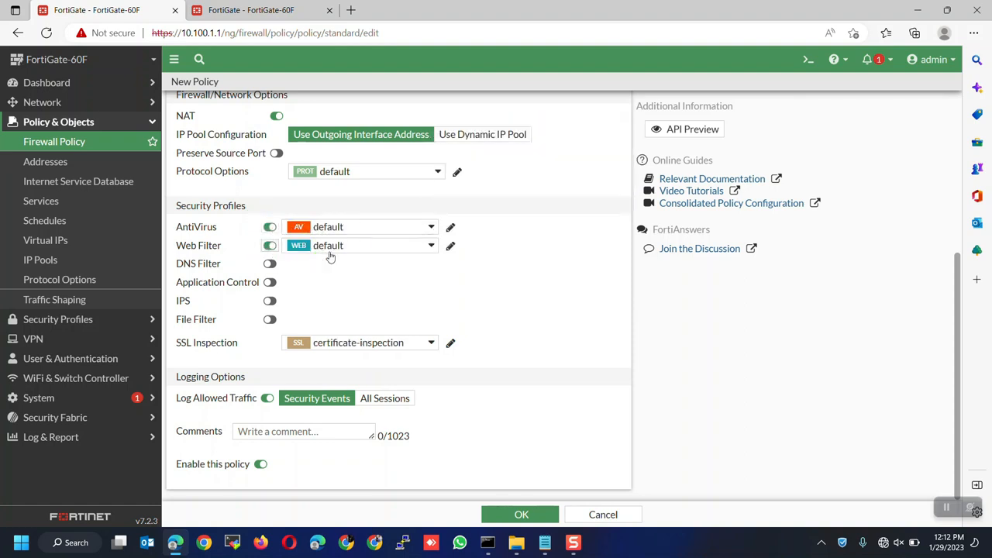
mouse_move(336, 257)
left_mouse_down()
mouse_move(328, 293)
mouse_move(327, 277)
left_mouse_up()
left_click(386, 403)
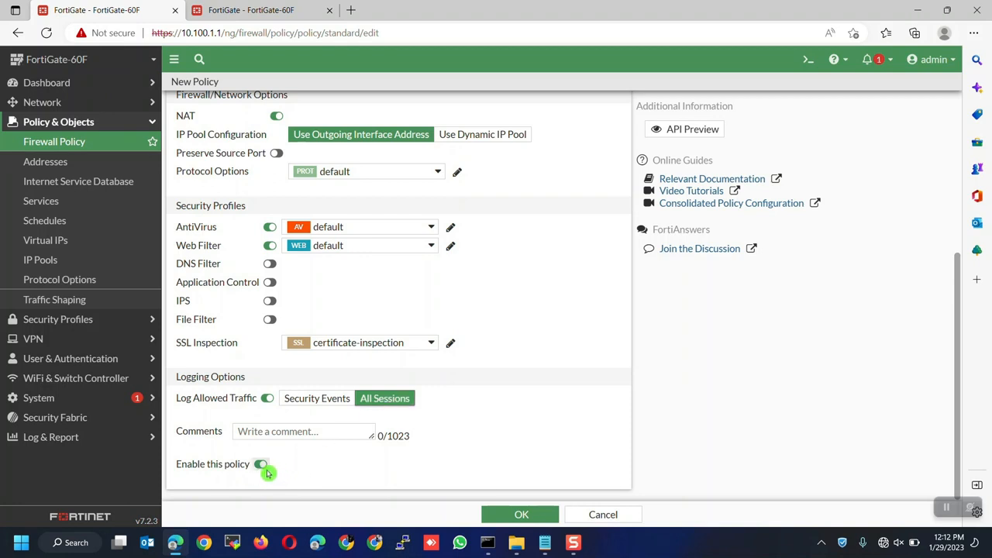
left_click(520, 514)
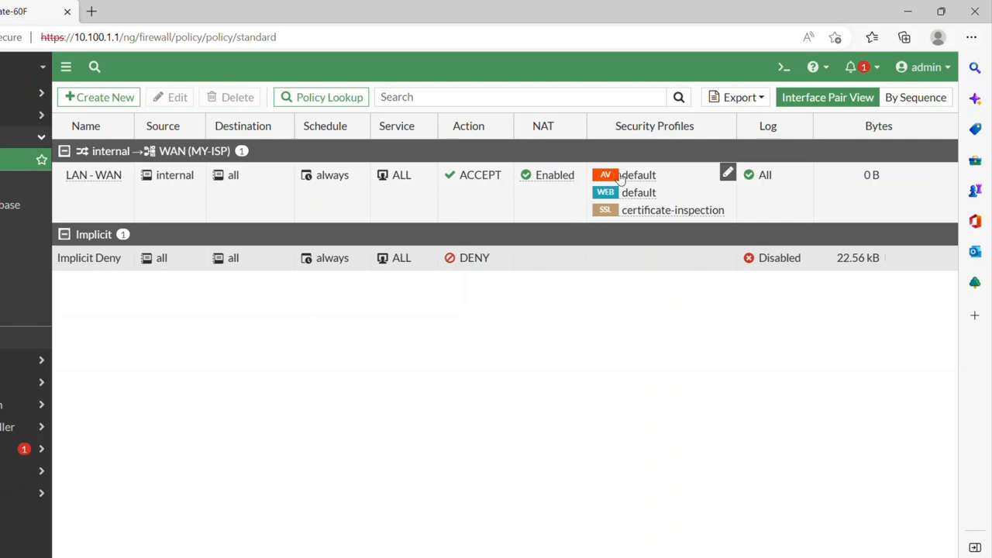
mouse_move(642, 220)
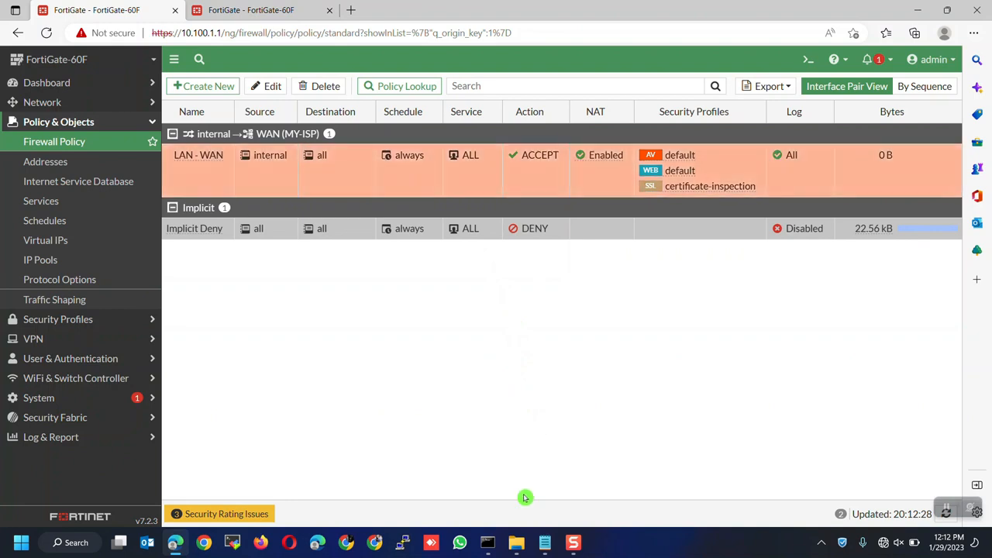
Step: Rerun ping 8.8.8.8 in Command Prompt (4 of 4 replies, 0% loss), then return to the browser
left_click(488, 542)
left_click(457, 348)
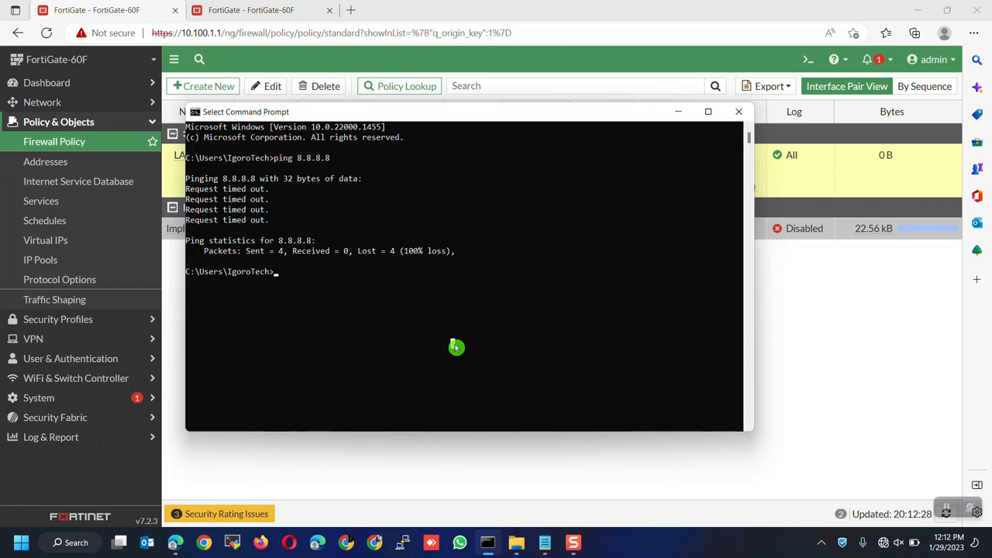
key("Up")
key("Return")
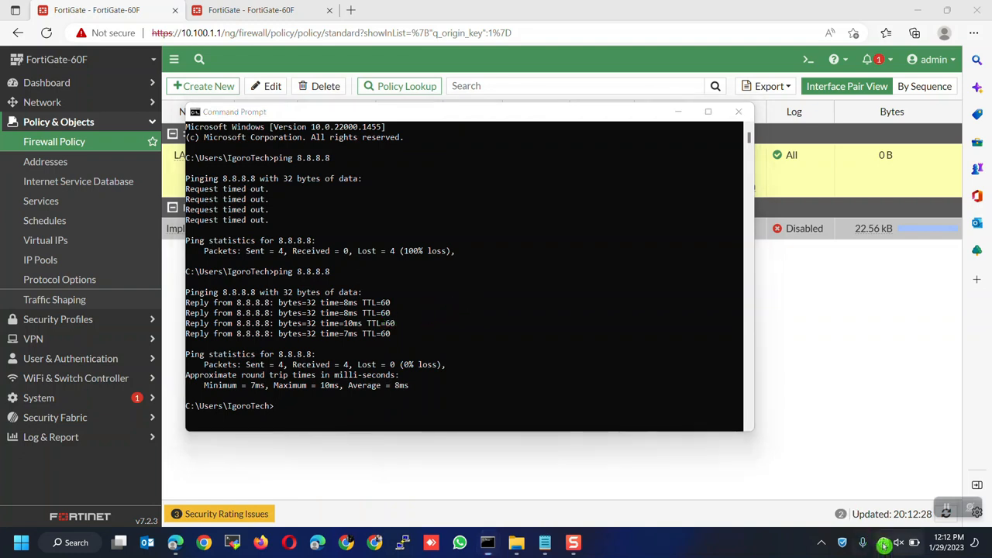
left_click(461, 421)
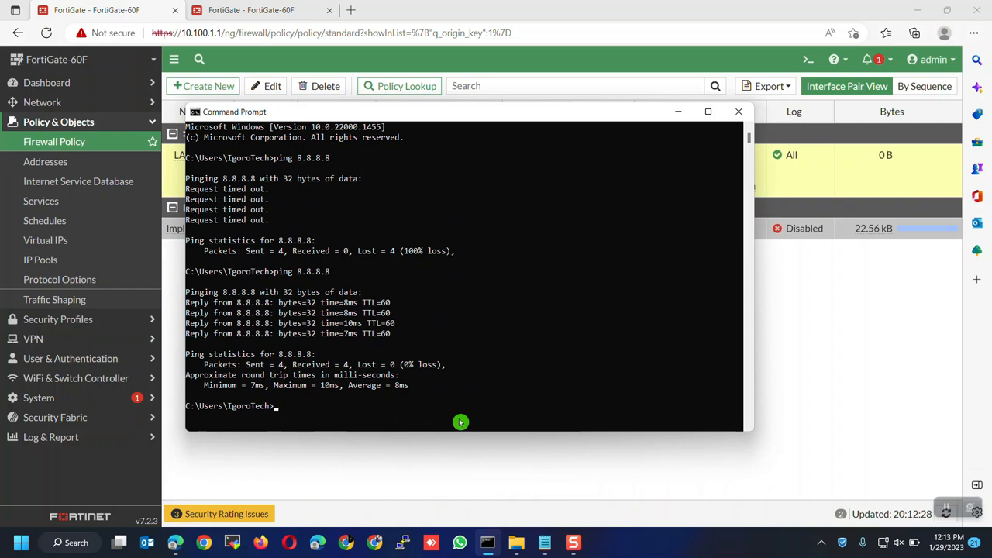
left_click(395, 7)
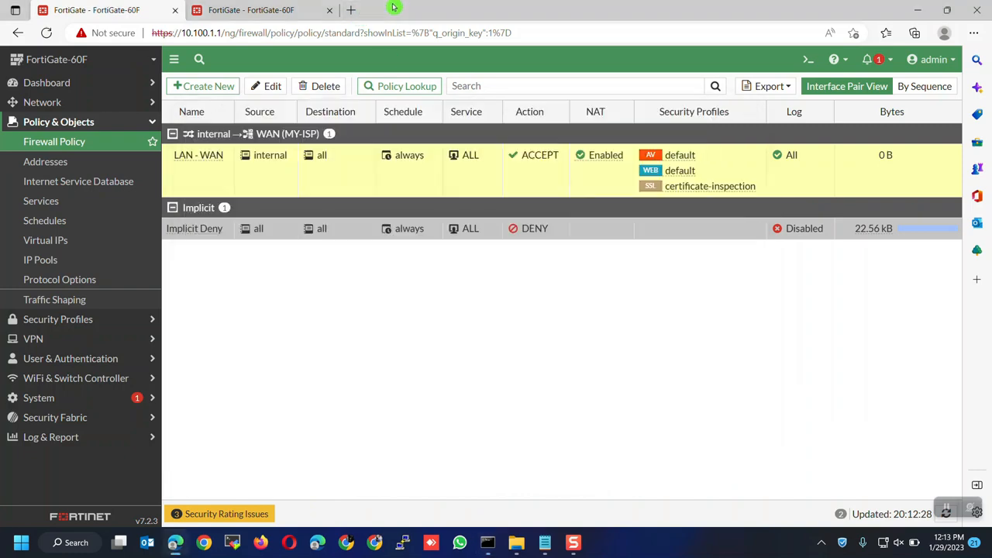
Step: Load fortinet.com in a new Edge tab
left_click(353, 9)
type("fortinet.com")
key("Return")
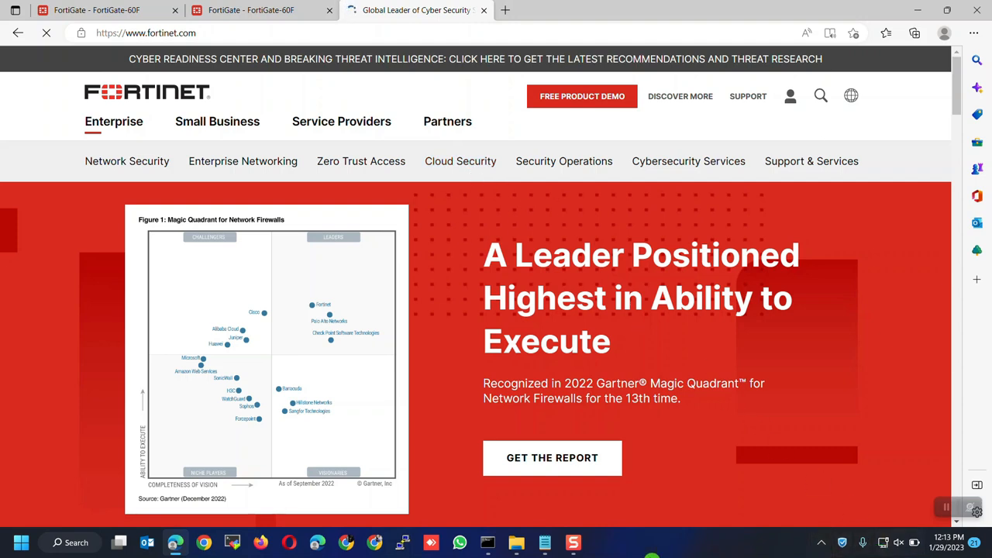
Step: Reload the FortiGate Firewall Policy list and select the LAN - WAN rule showing 3.39 MB
left_click(128, 10)
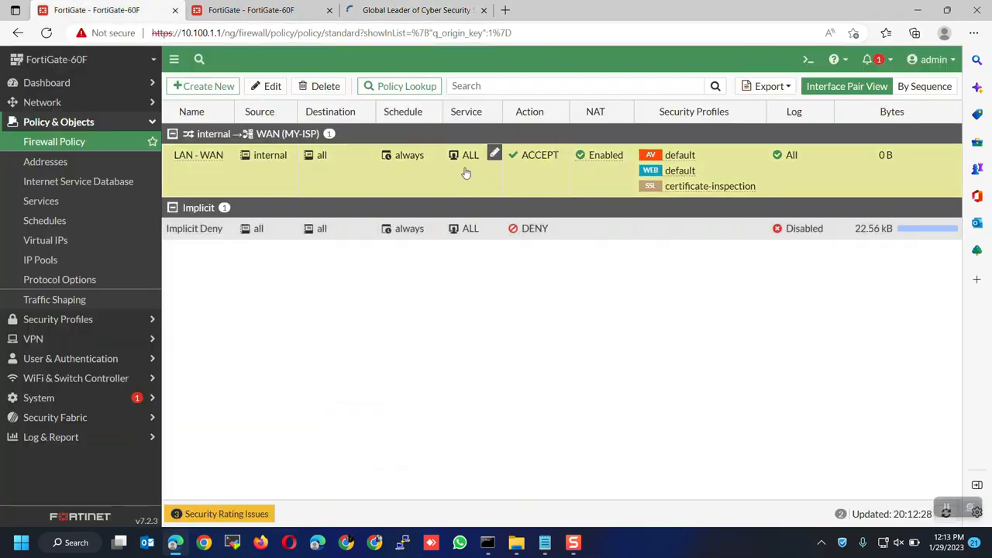
left_click(77, 141)
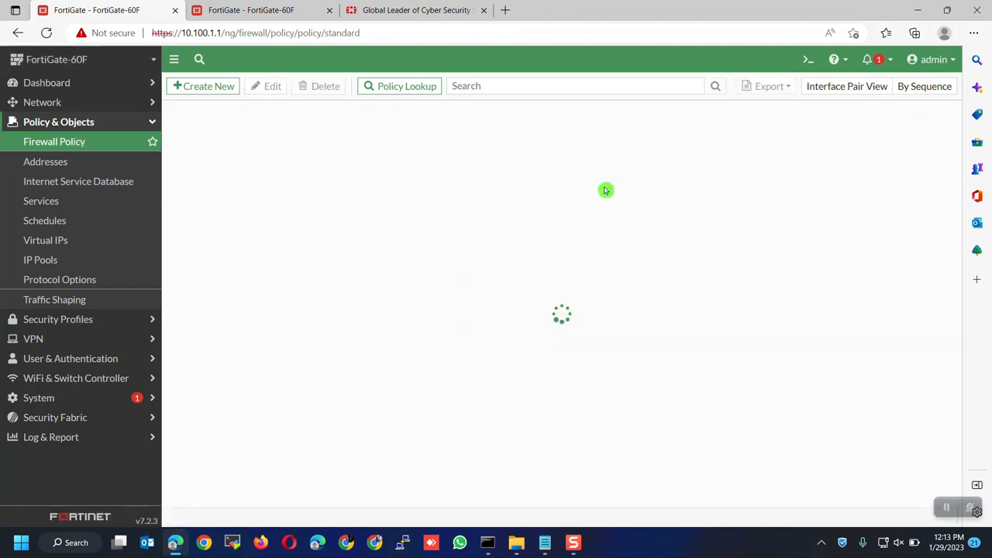
left_click(851, 177)
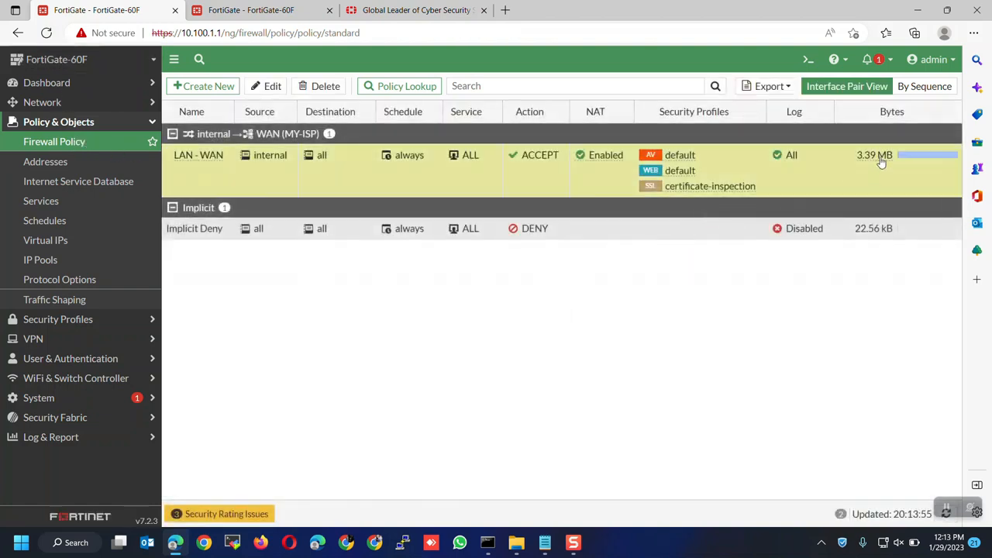